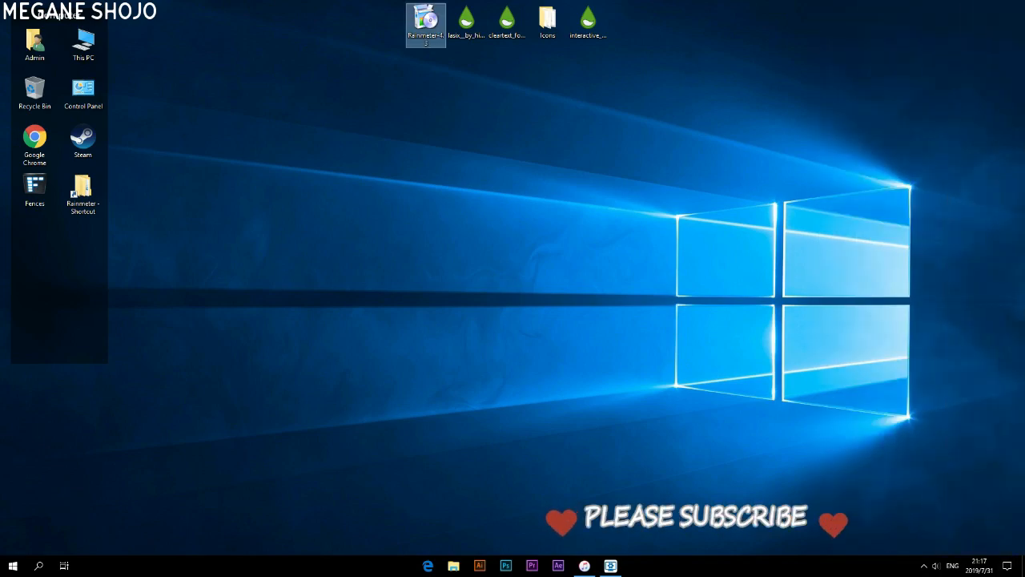
# Install the Lasix skin package from the desktop without applying its included layout
pyautogui.doubleClick(466, 21)
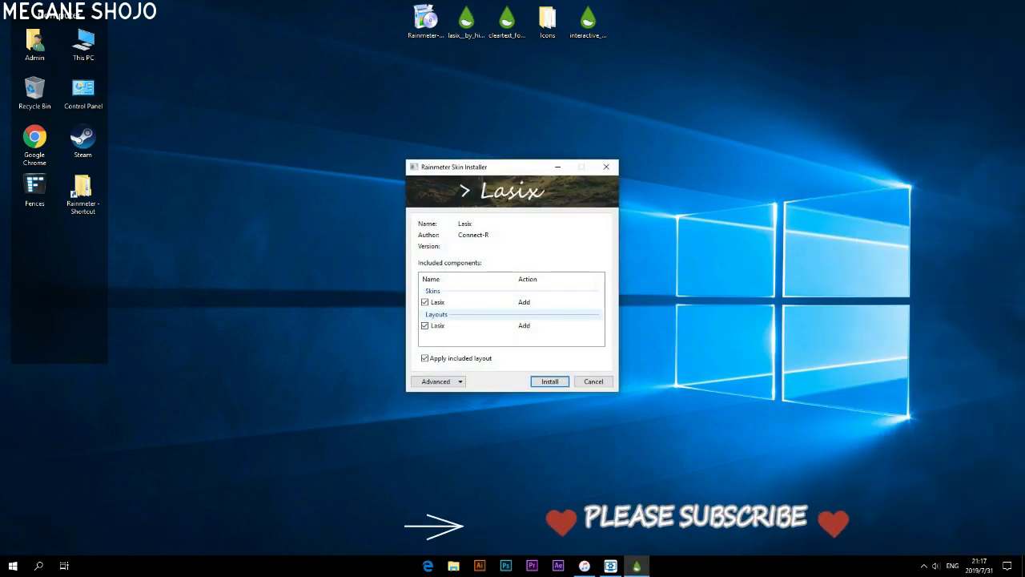
pyautogui.click(426, 358)
pyautogui.click(550, 381)
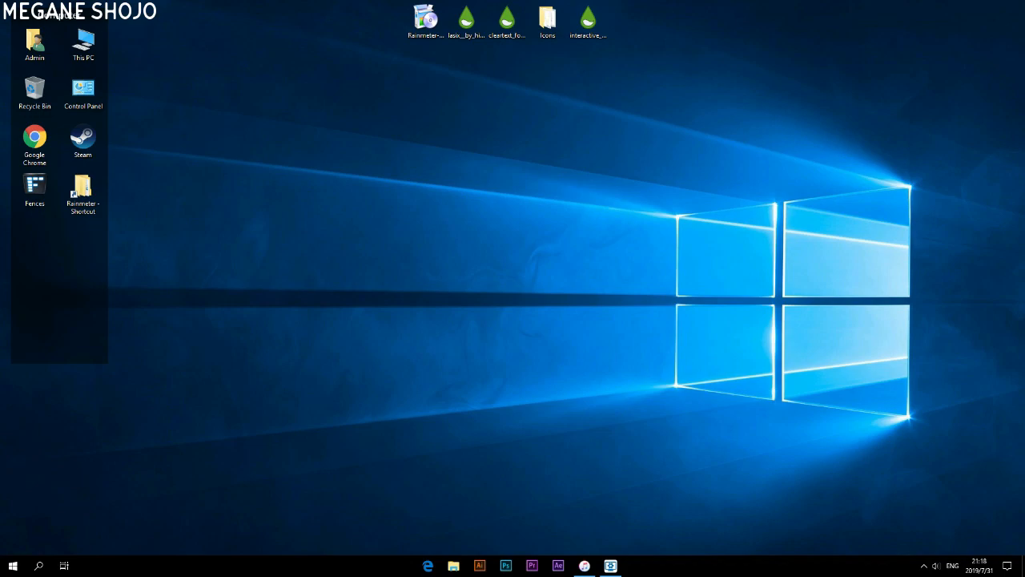
# Load the Lasix Clock.ini skin in Manage Rainmeter and place the clock centrally in the upper part of the desktop
pyautogui.click(924, 566)
pyautogui.click(903, 545)
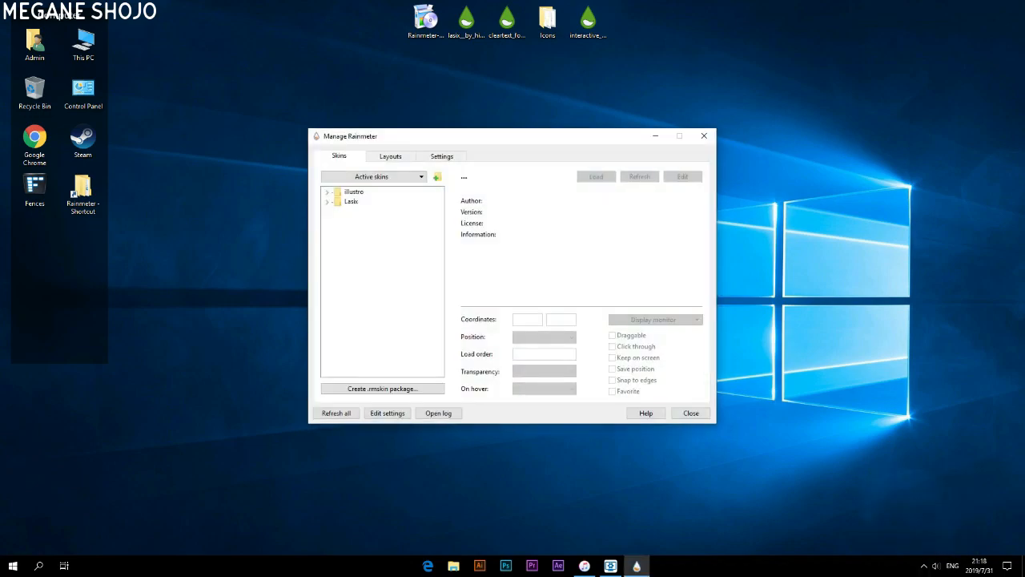
pyautogui.click(328, 202)
pyautogui.moveTo(427, 138); pyautogui.dragTo(728, 265)
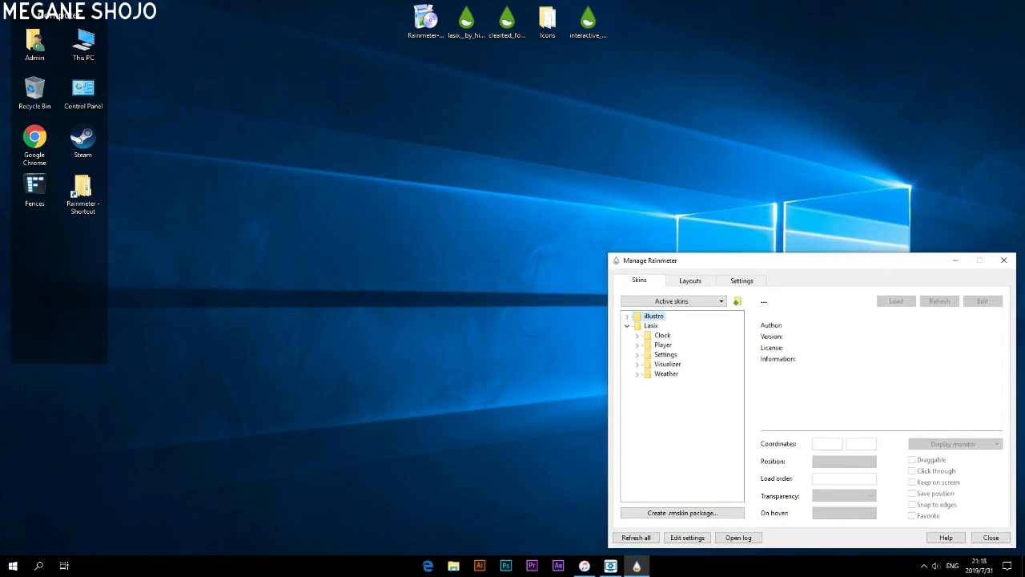
pyautogui.click(638, 336)
pyautogui.doubleClick(673, 344)
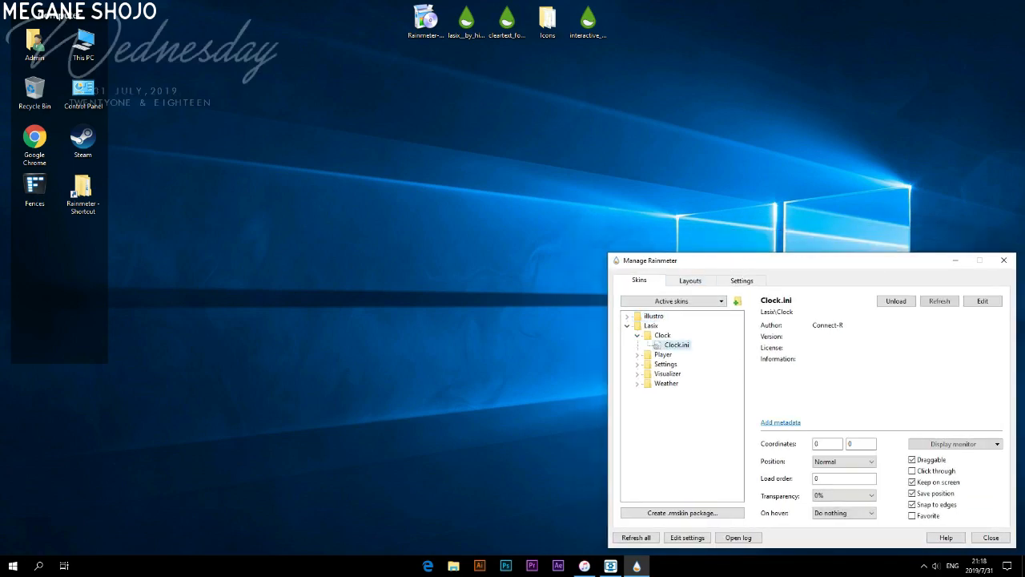
pyautogui.moveTo(235, 61); pyautogui.dragTo(597, 162)
pyautogui.click(637, 336)
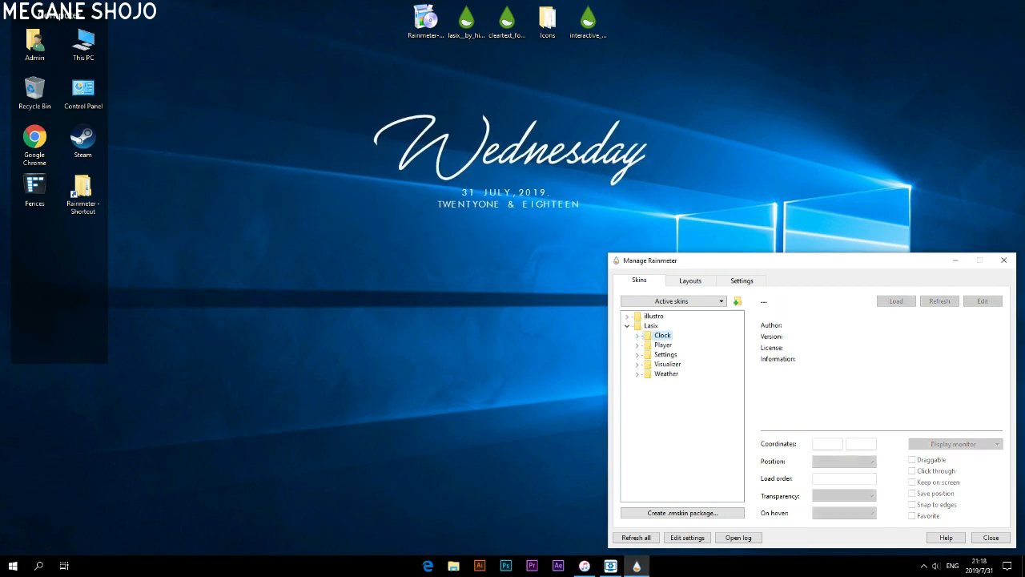
# Load the Lasix Visualizer.ini skin, place it centrally below the clock at about 644, 660, and minimize the skin manager
pyautogui.doubleClick(682, 373)
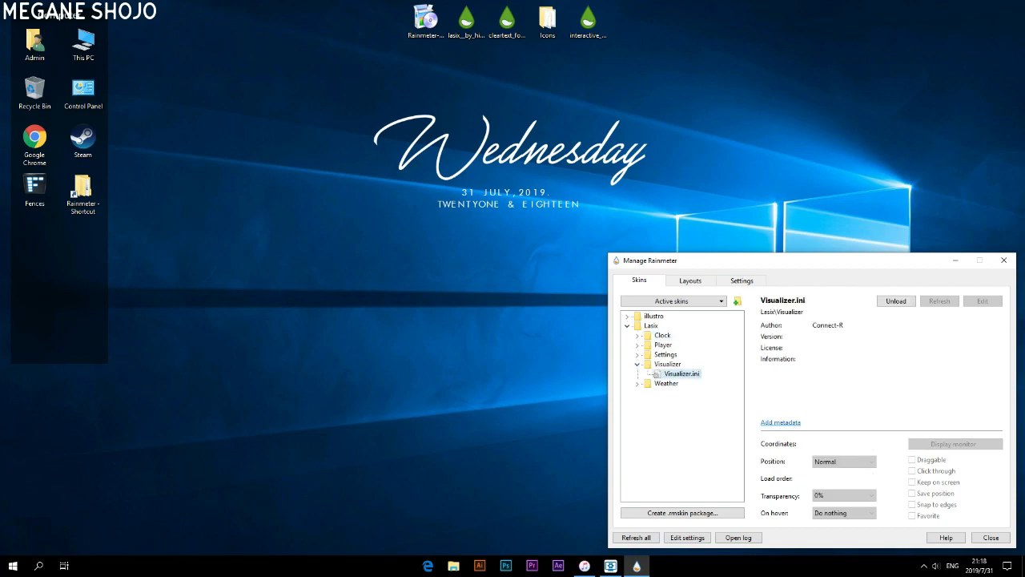
pyautogui.moveTo(725, 267); pyautogui.dragTo(724, 23)
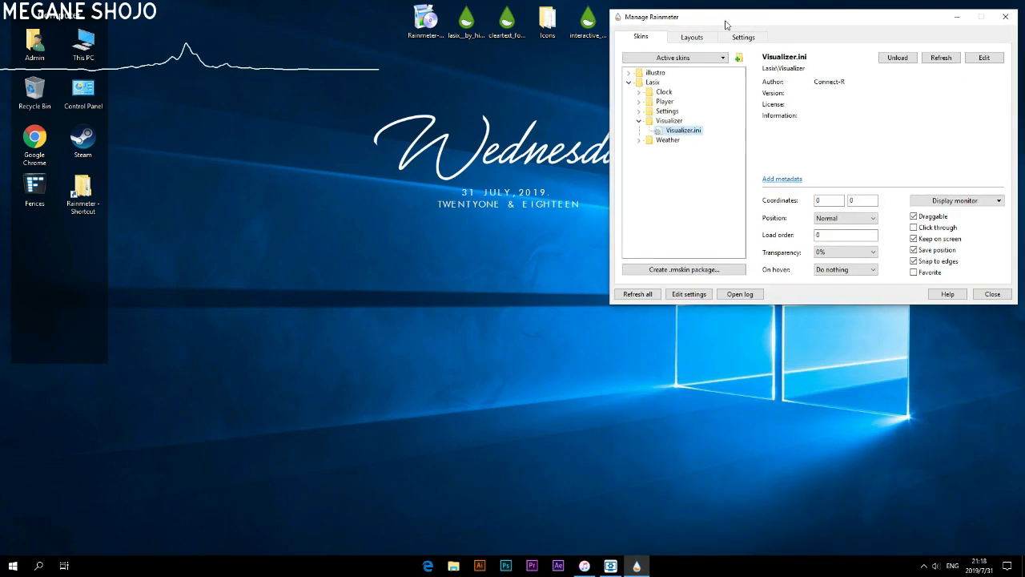
pyautogui.moveTo(229, 68); pyautogui.dragTo(550, 419)
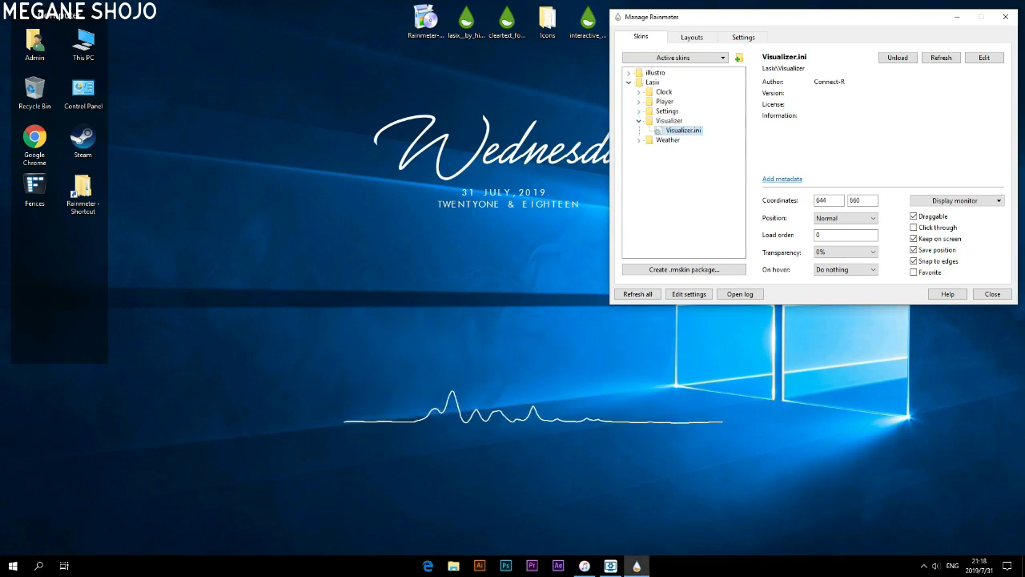
pyautogui.click(638, 121)
pyautogui.click(629, 83)
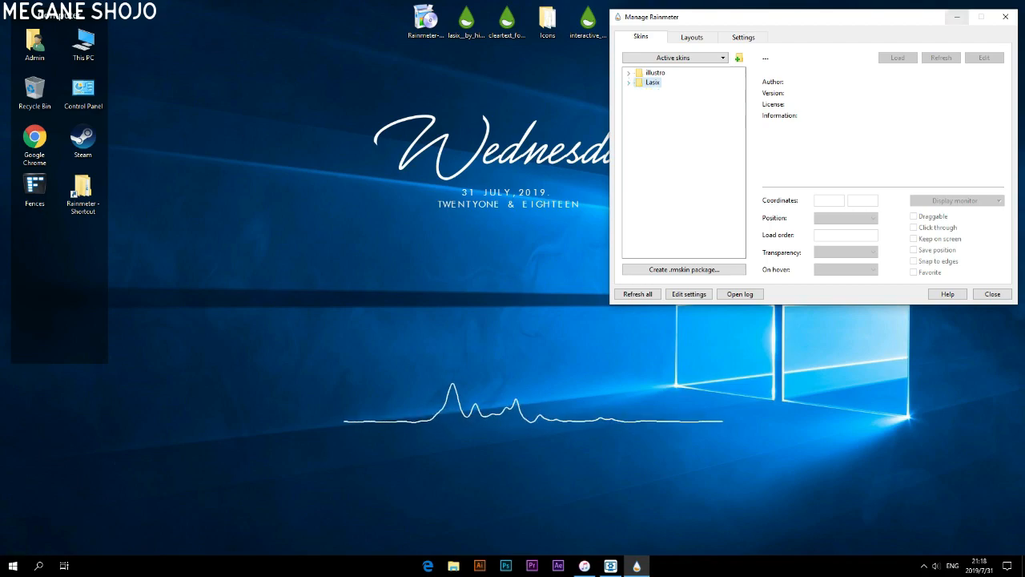
pyautogui.click(957, 16)
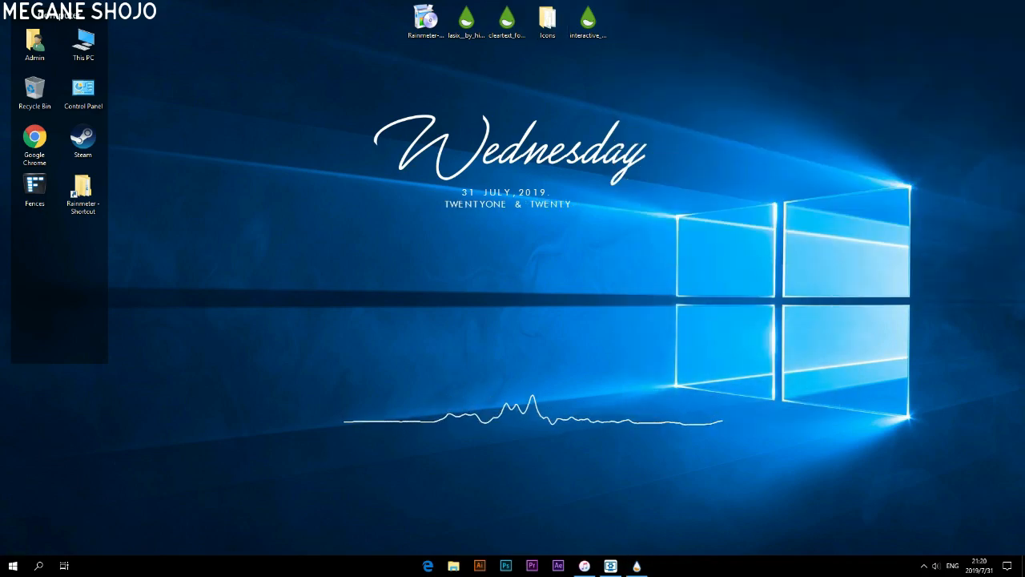
# Install the Cleartext skin package and close its settings panel
pyautogui.doubleClick(508, 20)
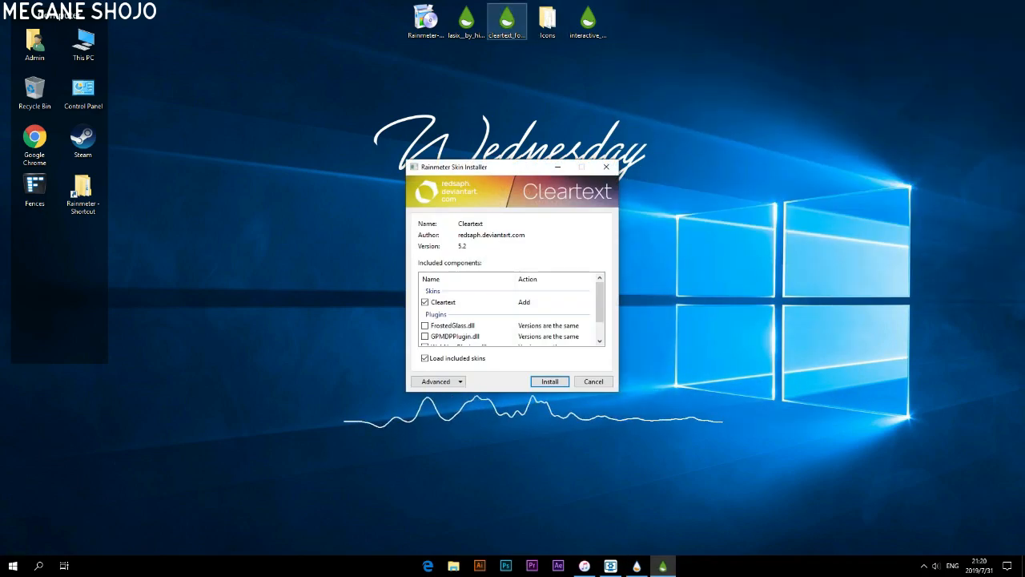
pyautogui.click(549, 380)
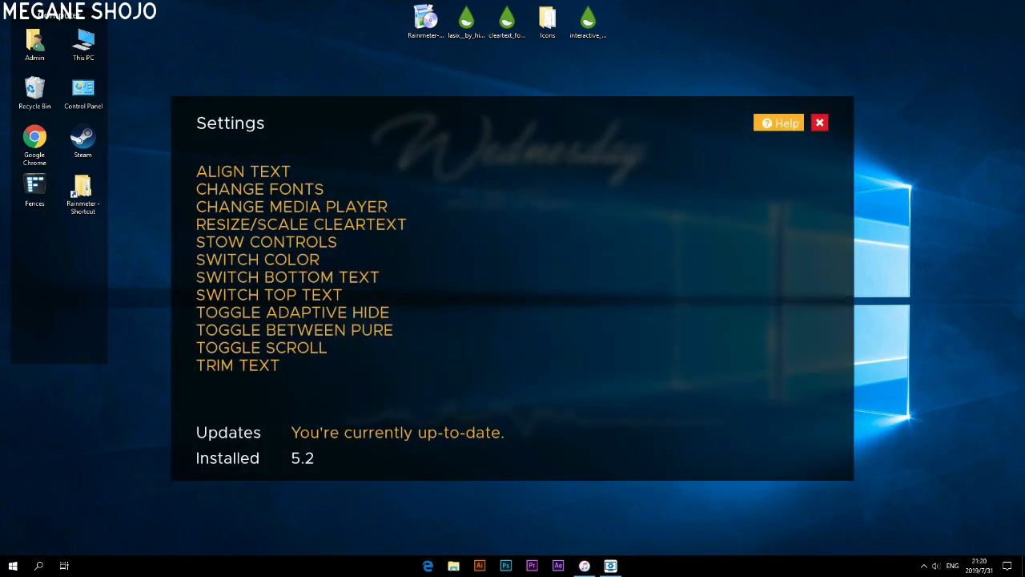
pyautogui.click(819, 122)
# Load the Cleartext.ini skin and place it between the clock and the visualizer
pyautogui.click(924, 566)
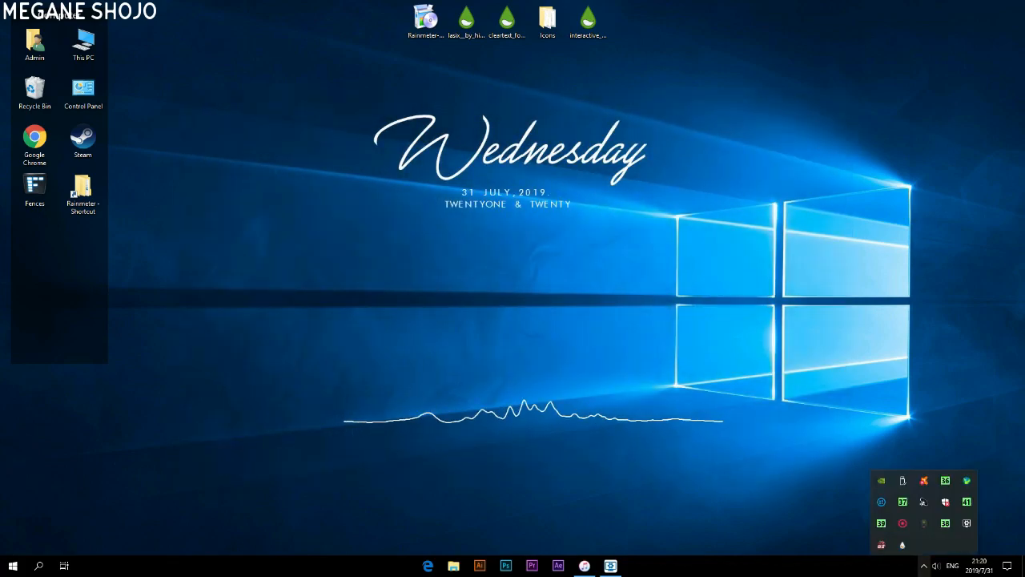
pyautogui.click(902, 545)
pyautogui.click(328, 192)
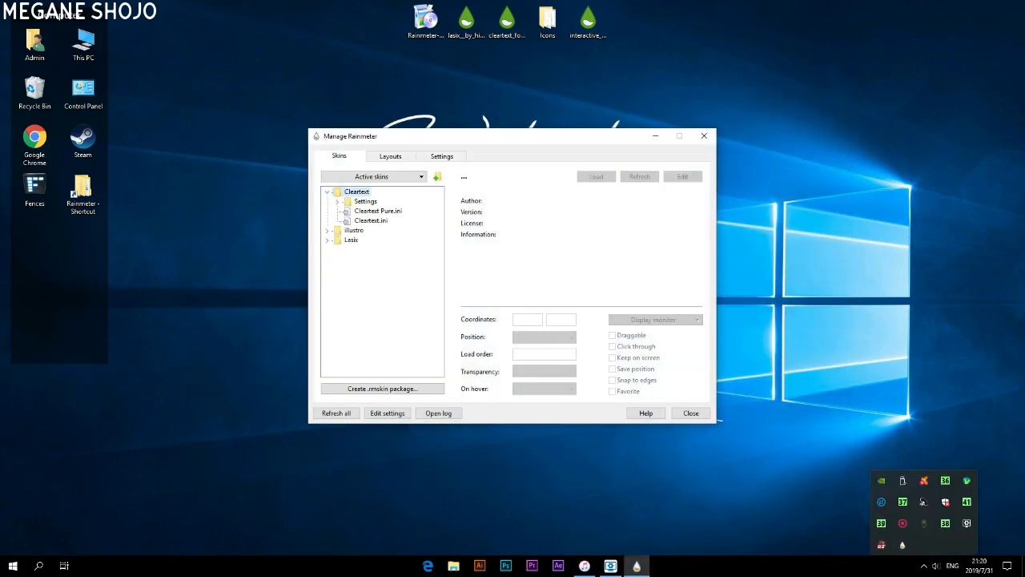
pyautogui.doubleClick(371, 221)
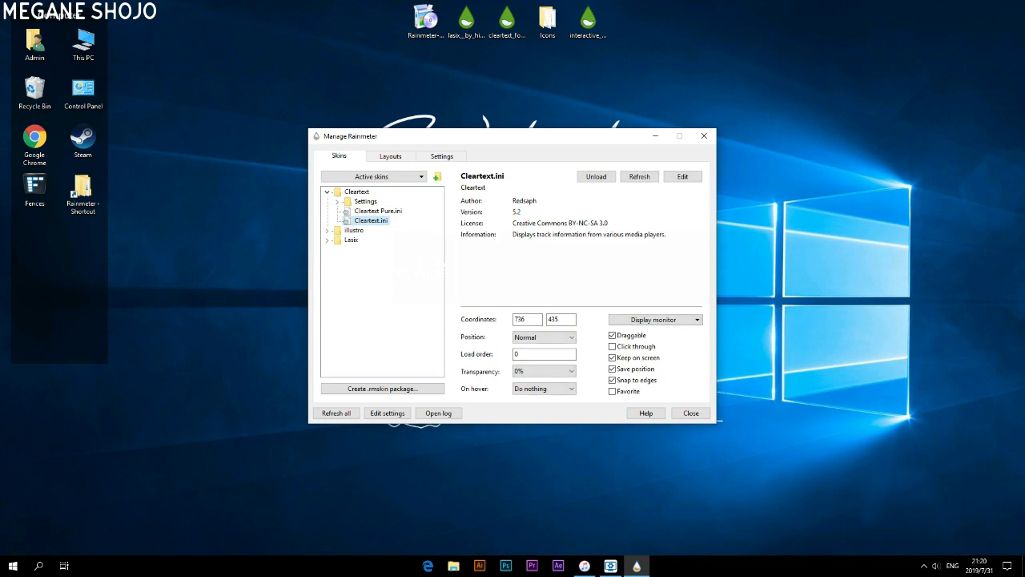
pyautogui.click(656, 136)
pyautogui.moveTo(447, 266); pyautogui.dragTo(410, 259)
# Set iTunes as the media player in the Cleartext settings
pyautogui.rightClick(410, 260)
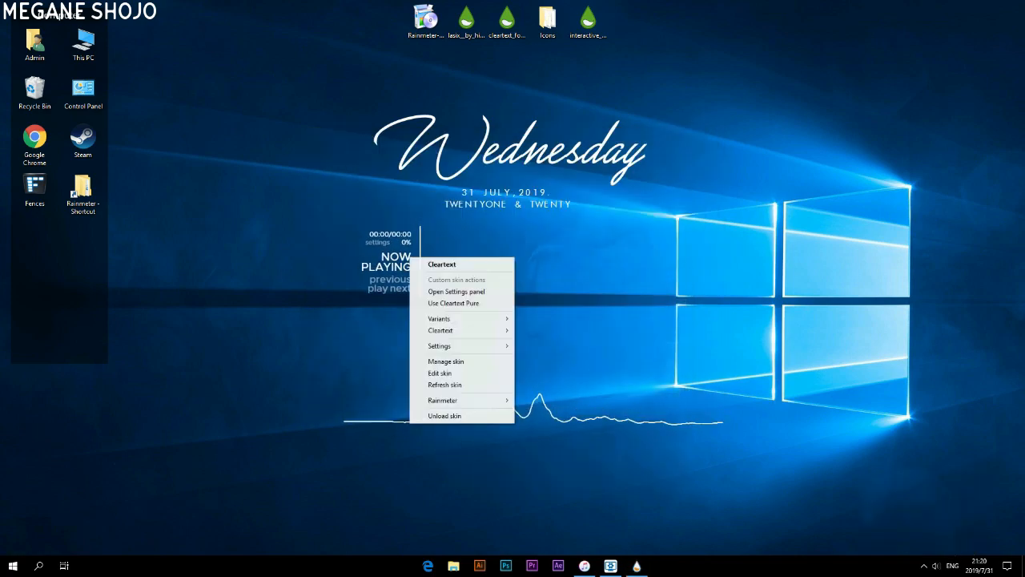
pyautogui.click(456, 291)
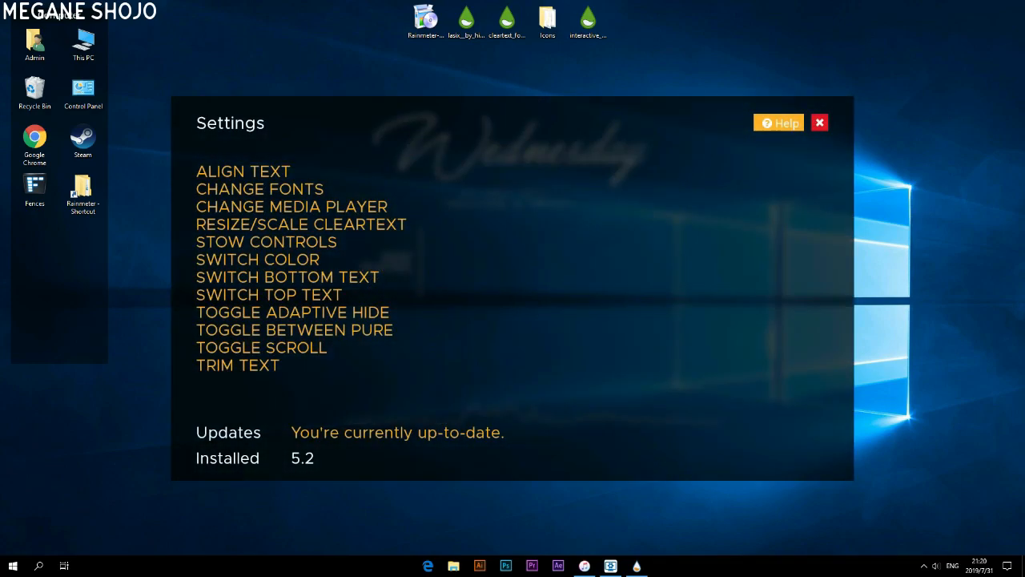
pyautogui.click(292, 207)
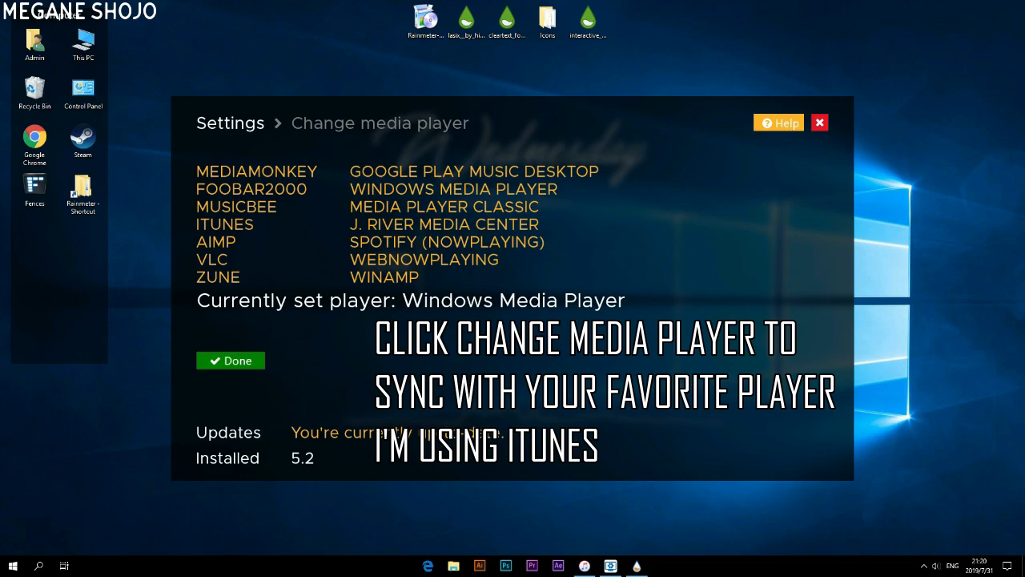
pyautogui.click(225, 225)
pyautogui.click(820, 123)
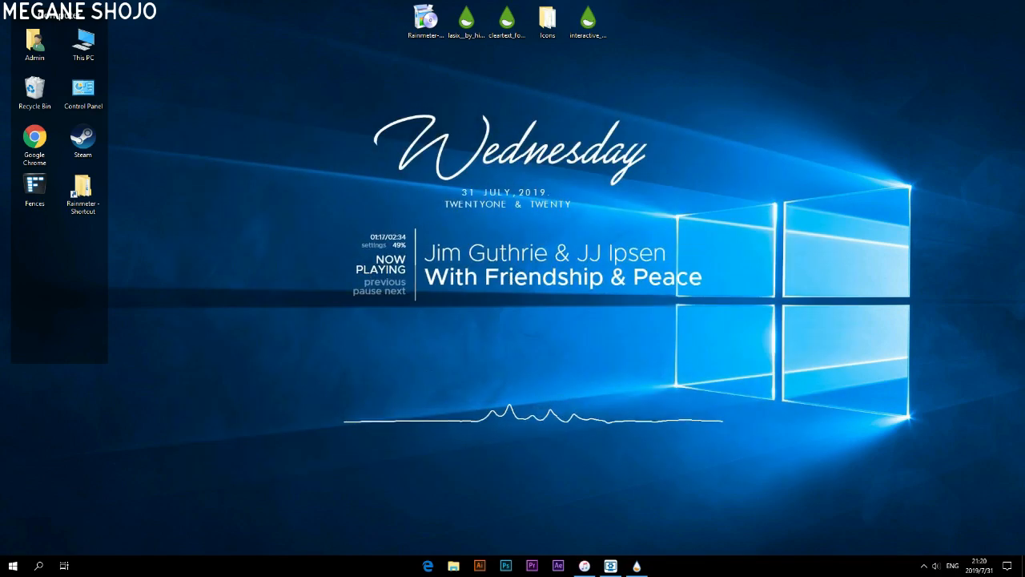
# Scale Cleartext to a height of 350 px and recentre it beneath the clock
pyautogui.rightClick(509, 273)
pyautogui.click(561, 308)
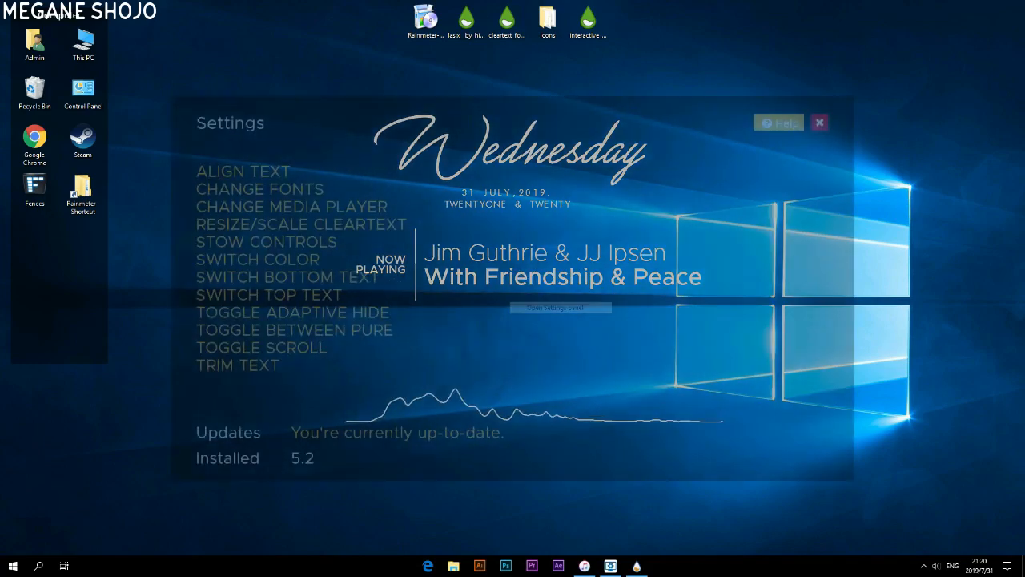
pyautogui.click(302, 225)
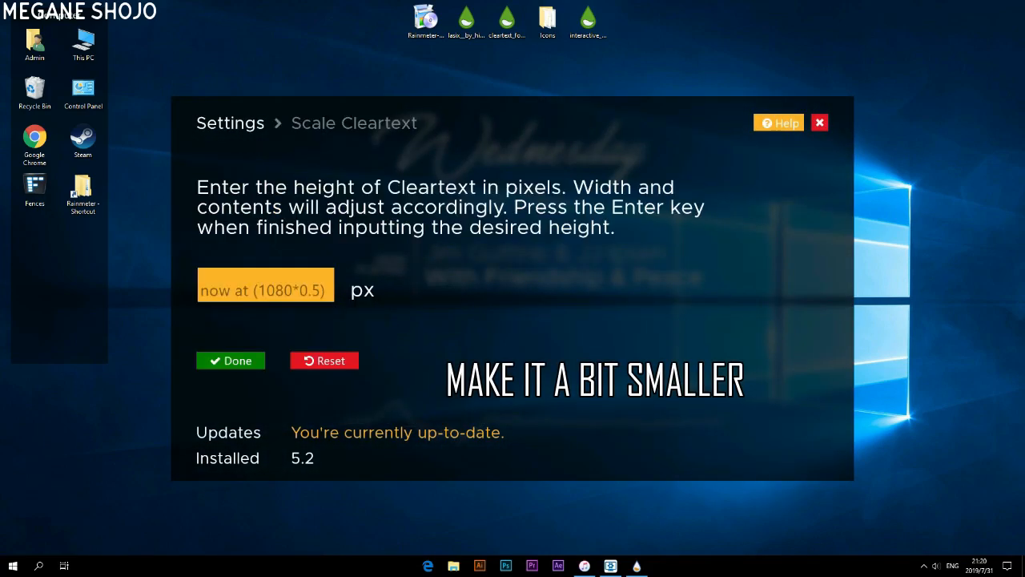
pyautogui.click(265, 286)
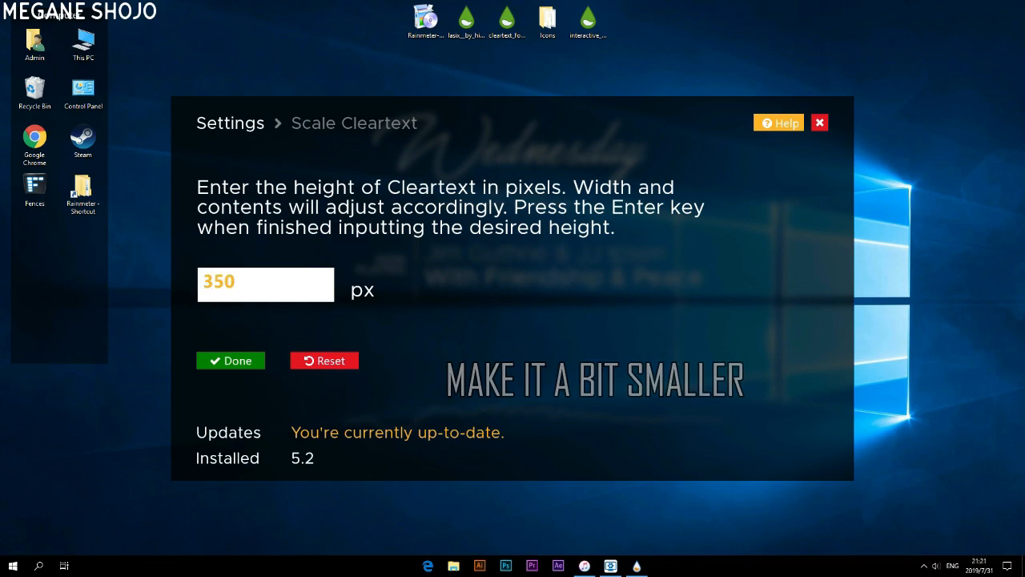
pyautogui.press('Return')
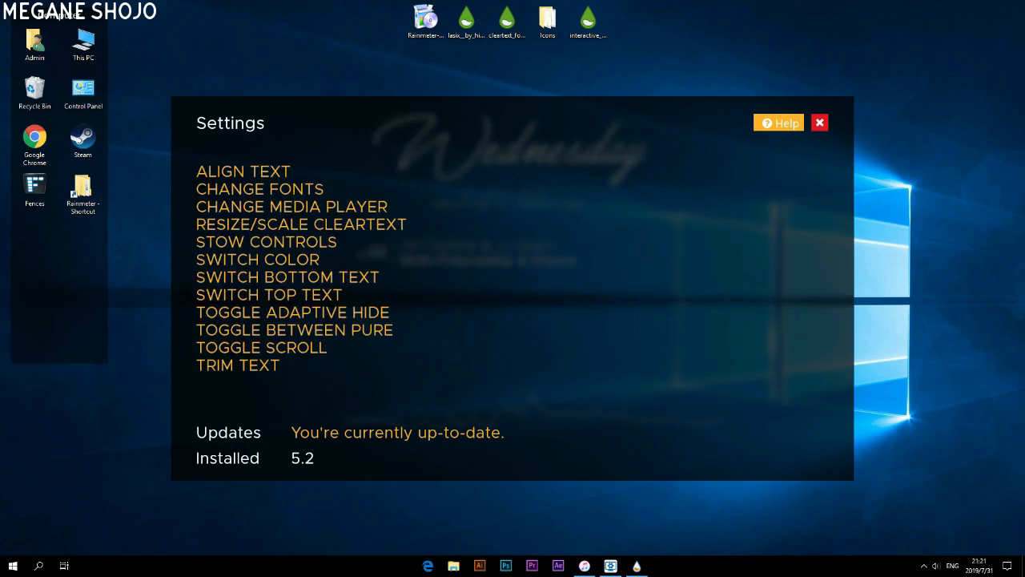
pyautogui.click(819, 123)
pyautogui.moveTo(386, 255); pyautogui.dragTo(431, 263)
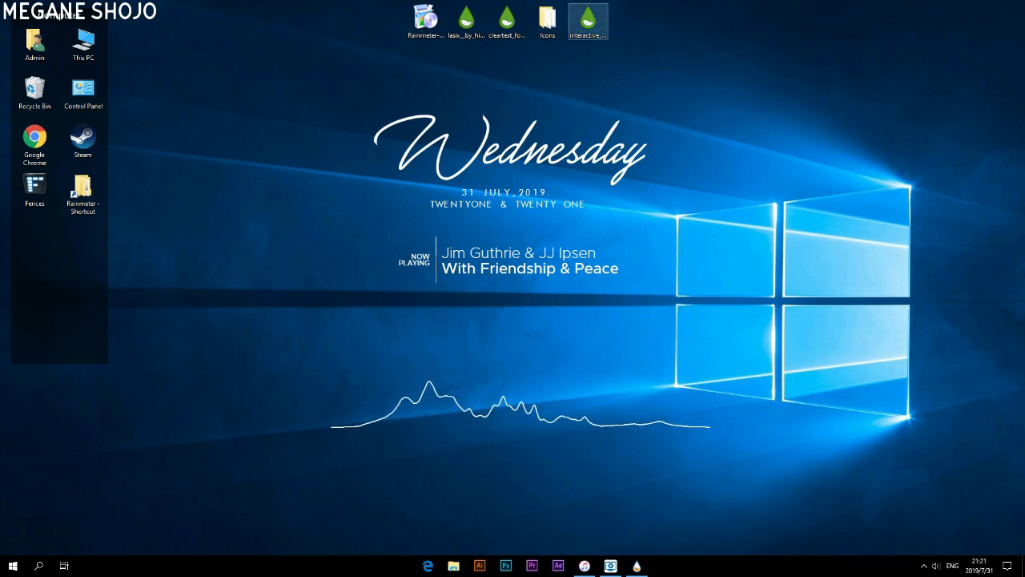
# Install the Interactive Dock skin package from the desktop
pyautogui.doubleClick(588, 20)
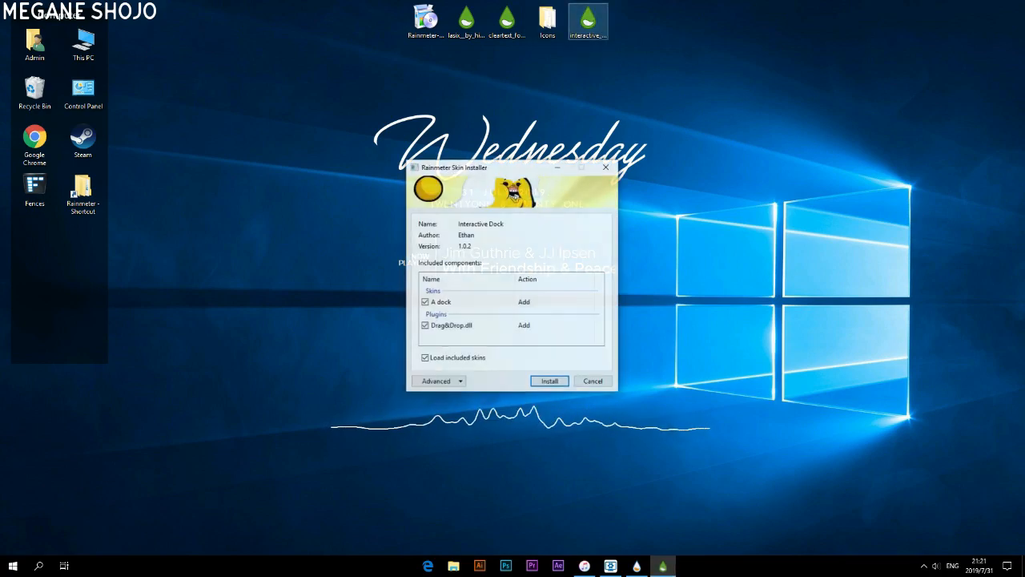
pyautogui.click(551, 382)
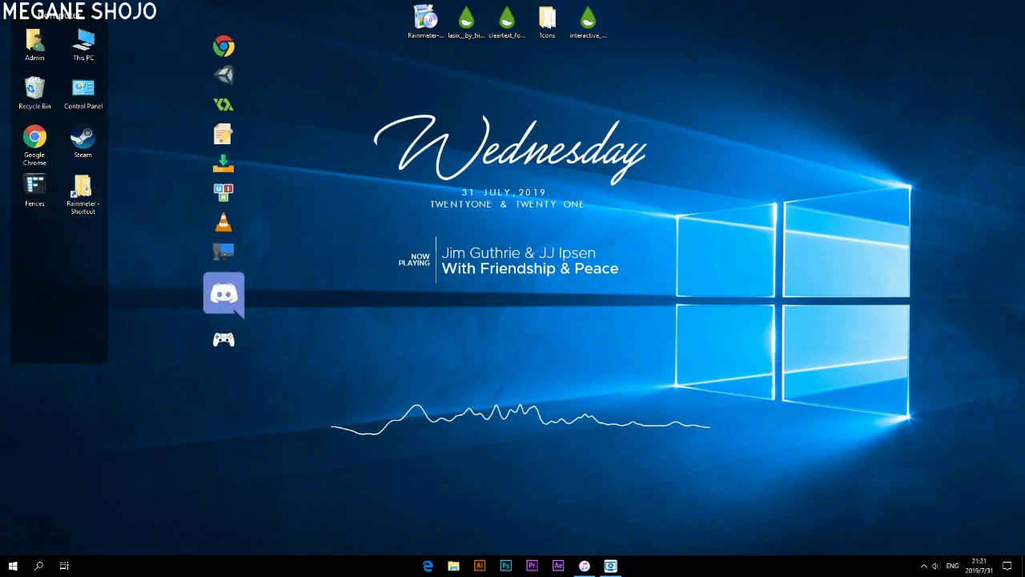
# Edit the dock's setting file to width=70, height=70 and vertical=0, and save it
pyautogui.rightClick(214, 262)
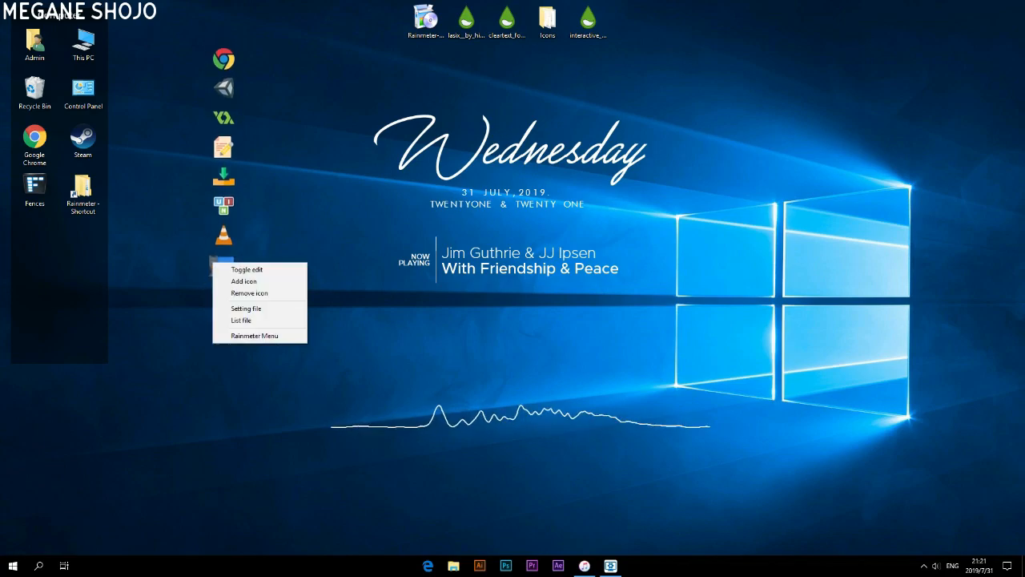
pyautogui.click(246, 308)
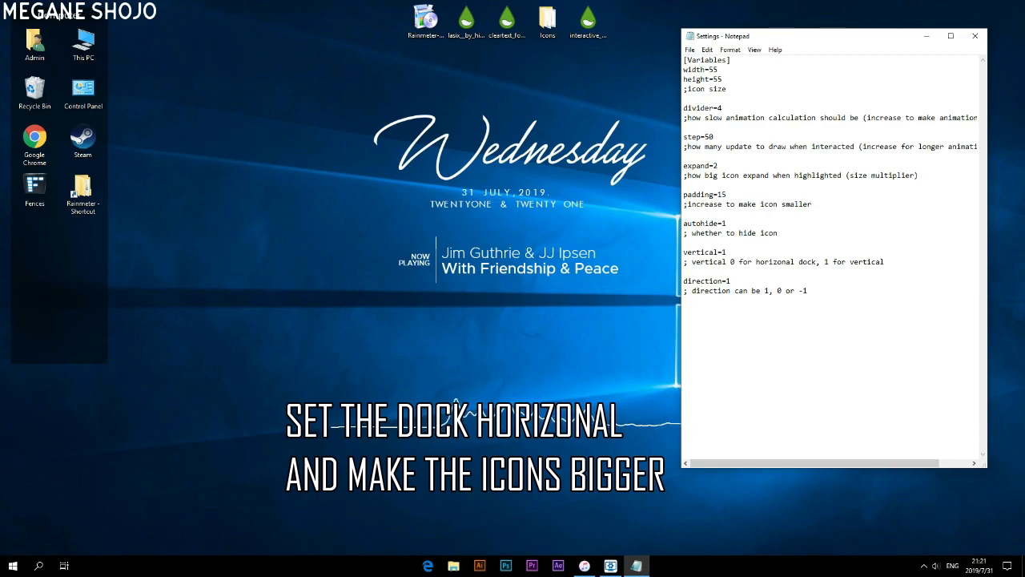
pyautogui.moveTo(727, 252); pyautogui.dragTo(722, 253)
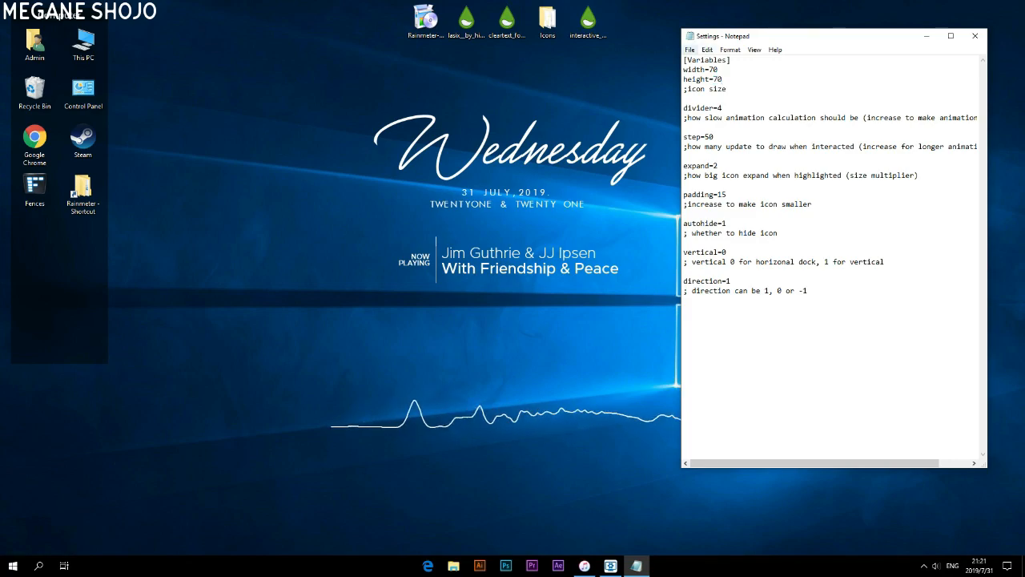
pyautogui.click(690, 50)
pyautogui.click(708, 85)
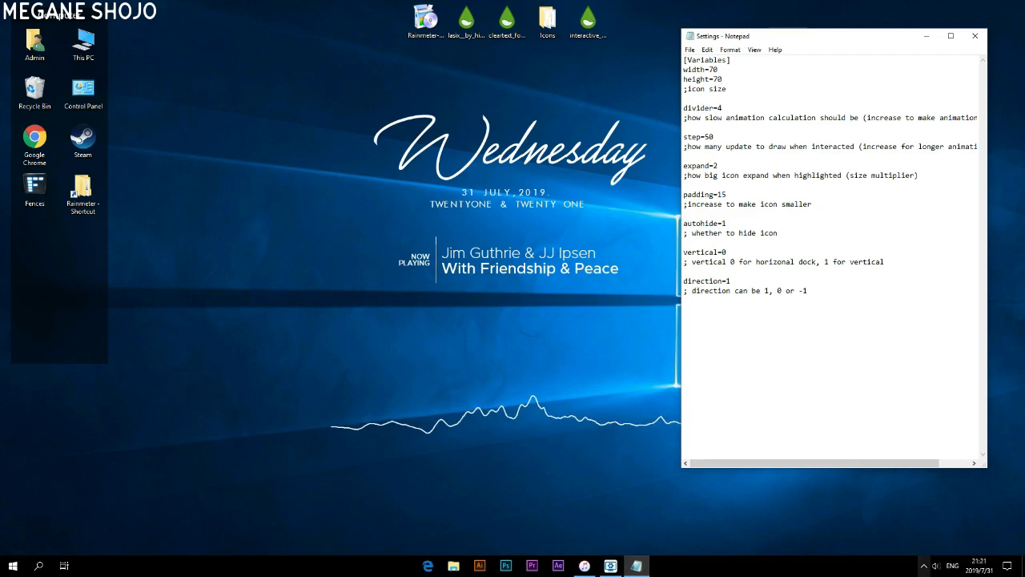
# Refresh the A dock Dock.ini skin, move the dock below the visualizer to about 555, 900, and close the skin manager
pyautogui.click(924, 566)
pyautogui.click(923, 525)
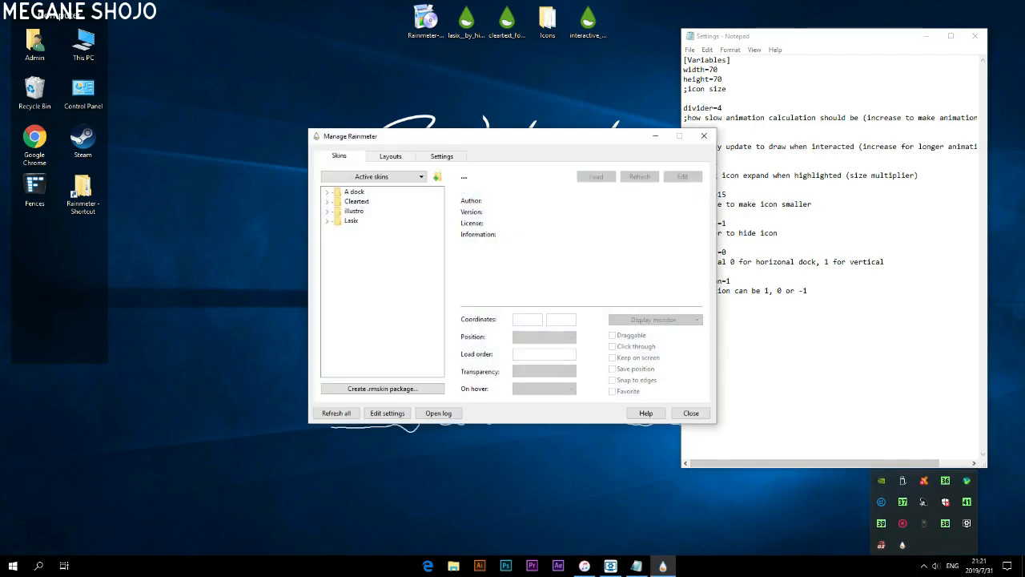
pyautogui.doubleClick(494, 104)
pyautogui.click(506, 114)
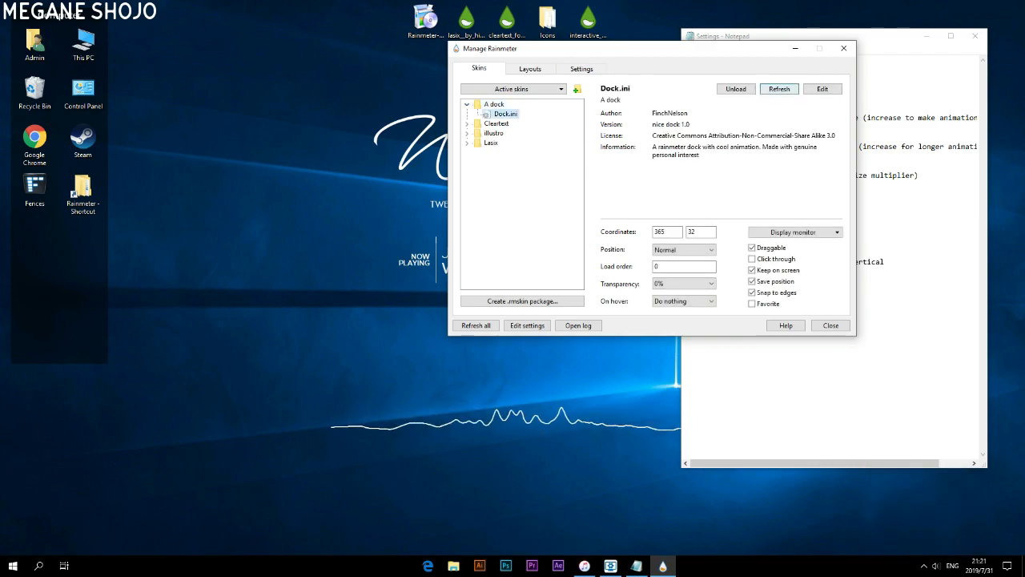
pyautogui.moveTo(582, 56); pyautogui.dragTo(600, 98)
pyautogui.moveTo(474, 62); pyautogui.dragTo(524, 521)
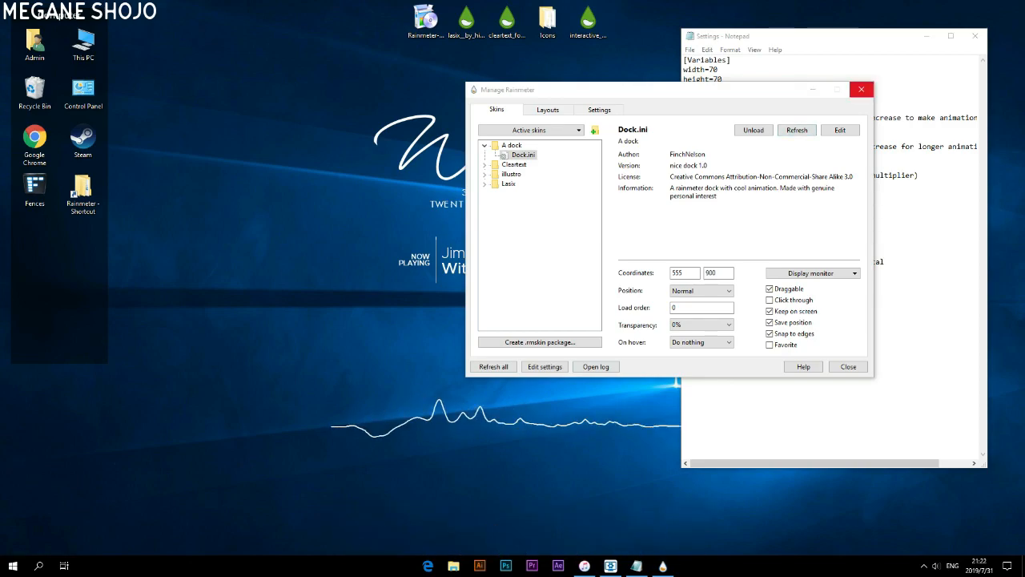
pyautogui.click(861, 89)
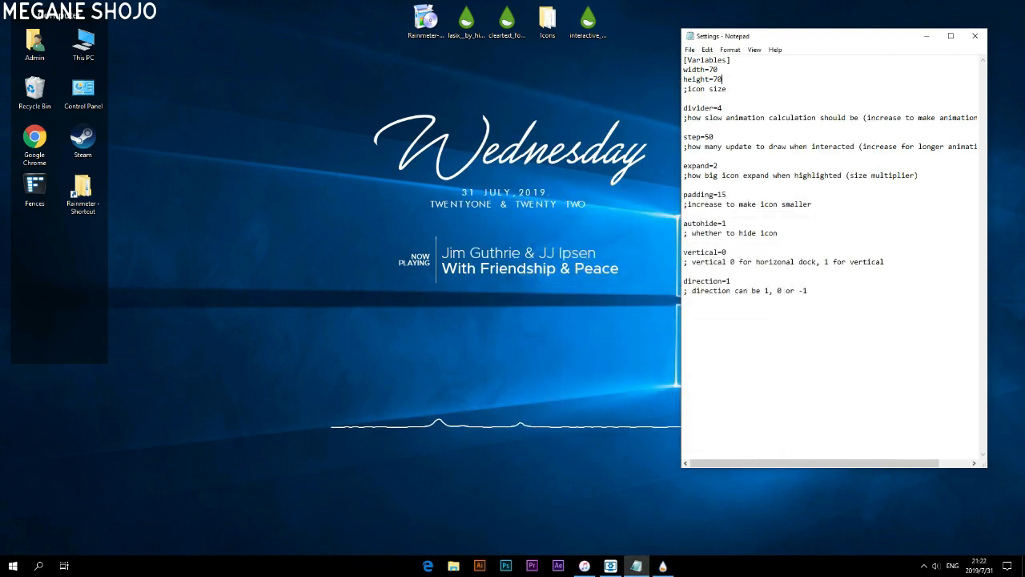
pyautogui.click(975, 35)
pyautogui.doubleClick(84, 193)
pyautogui.moveTo(1024, 100); pyautogui.dragTo(658, 61)
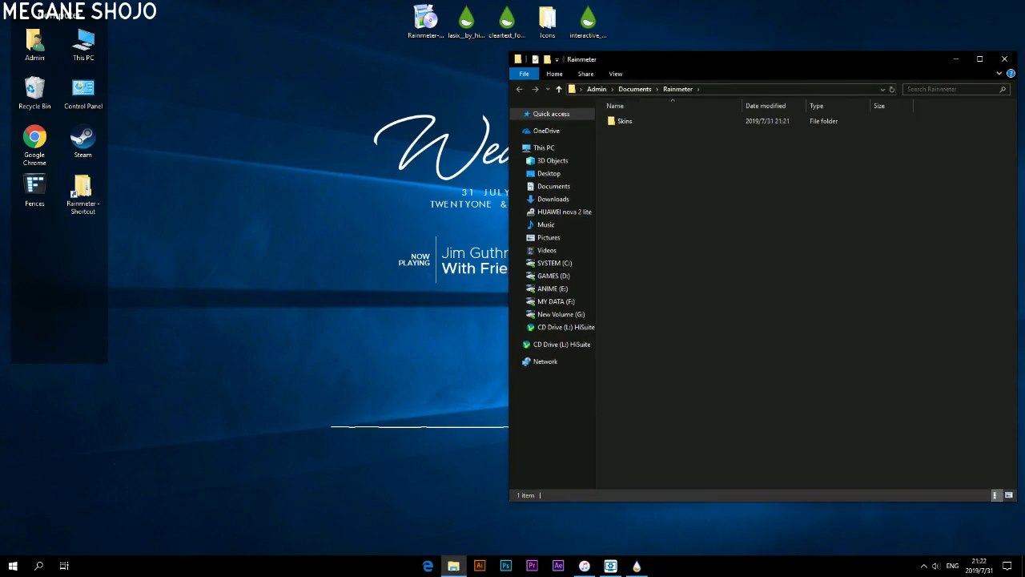
pyautogui.doubleClick(625, 121)
pyautogui.doubleClick(629, 132)
pyautogui.doubleClick(625, 121)
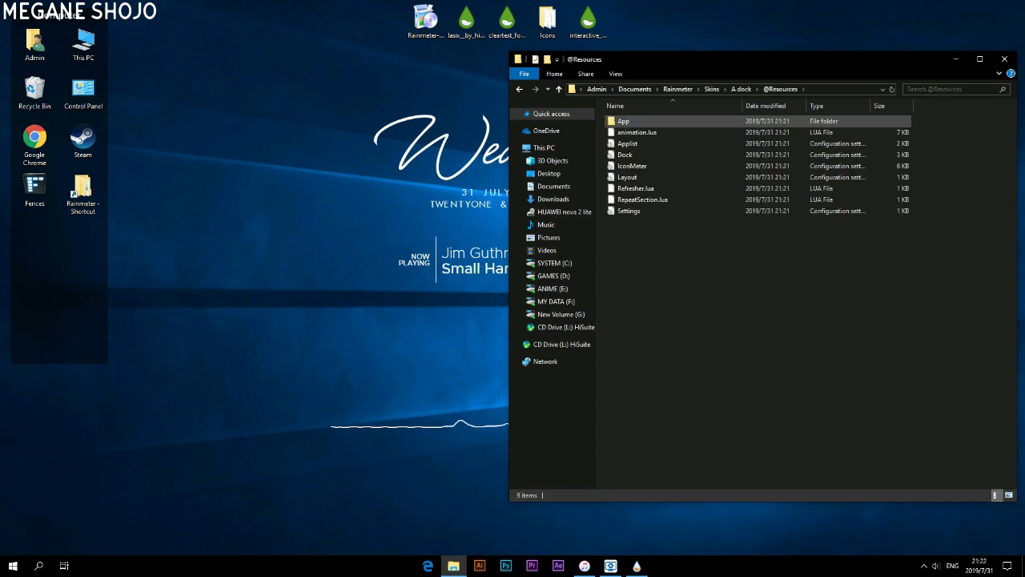
pyautogui.doubleClick(625, 121)
pyautogui.moveTo(760, 60); pyautogui.dragTo(759, 99)
# Move the steam-01 and doto-01 images from the desktop's Icons folder into the dock's App folder, and close the Icons folder
pyautogui.doubleClick(547, 20)
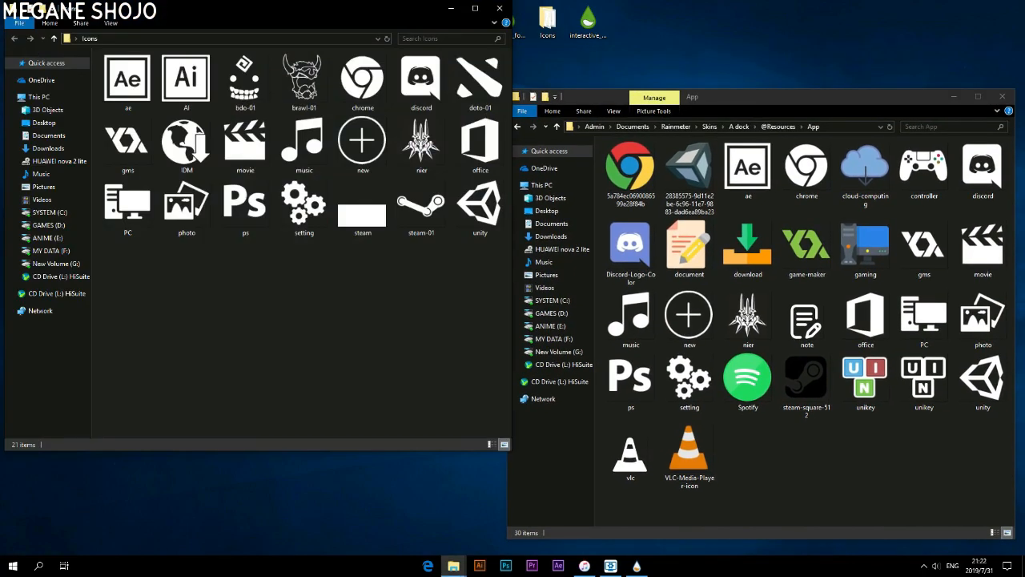
pyautogui.moveTo(421, 206); pyautogui.dragTo(806, 456)
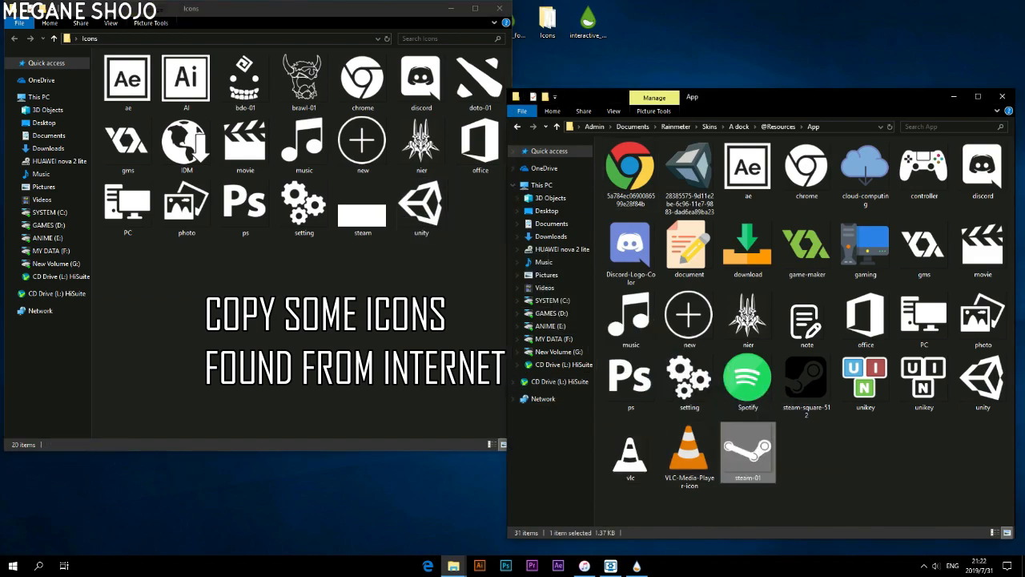
pyautogui.moveTo(329, 9); pyautogui.dragTo(324, 14)
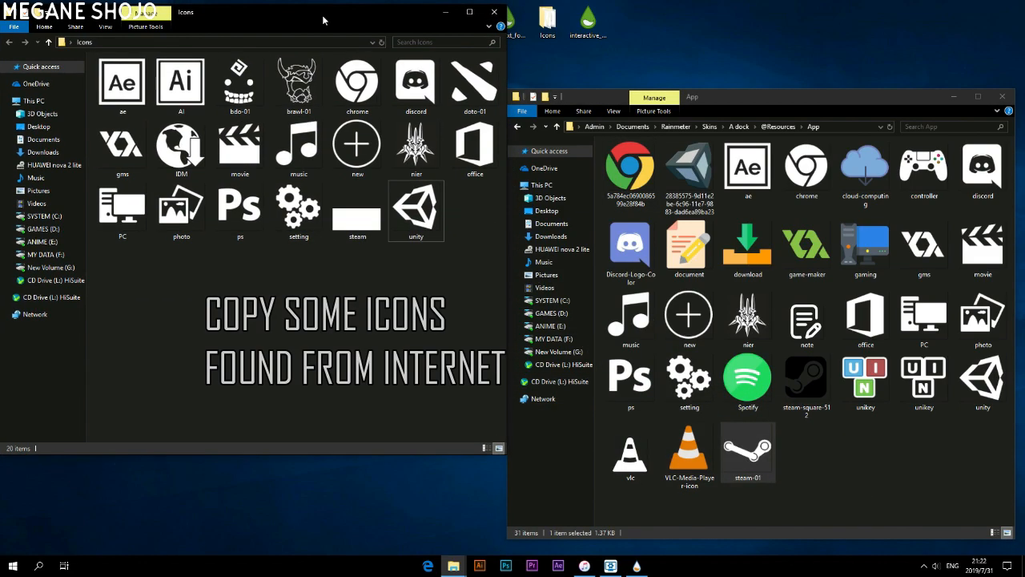
pyautogui.moveTo(474, 84); pyautogui.dragTo(833, 461)
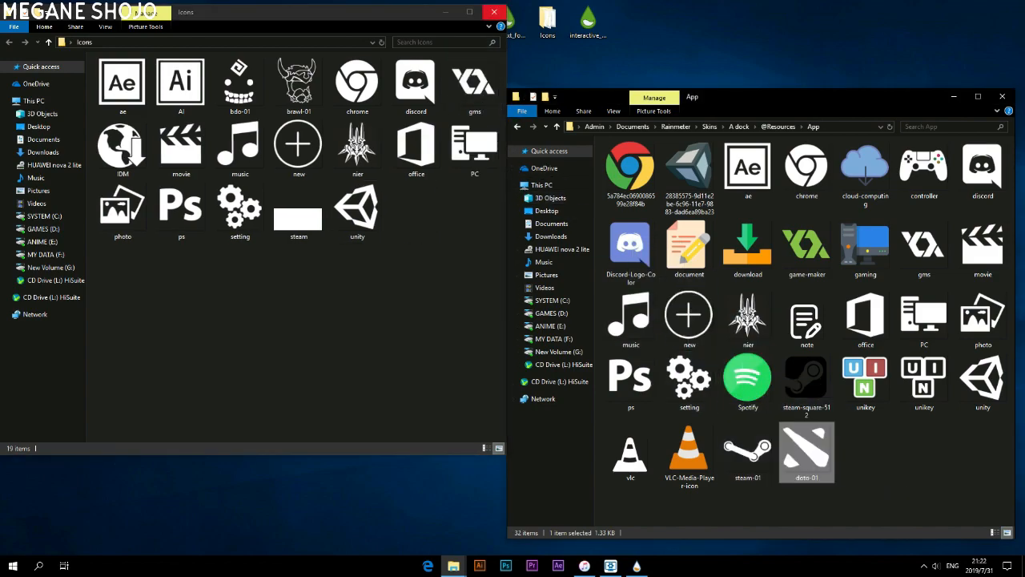
pyautogui.click(494, 12)
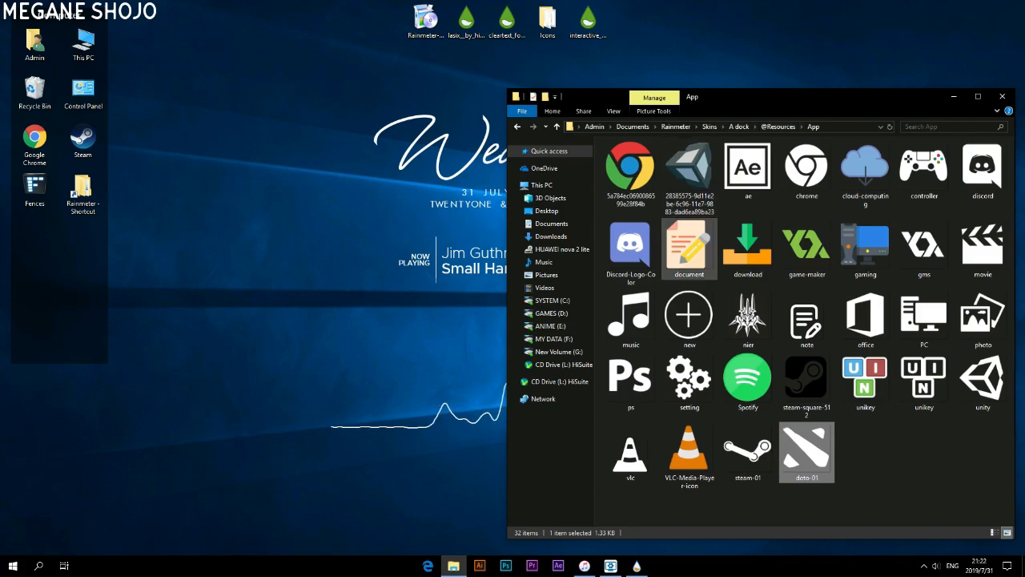
pyautogui.hotkey('alt', 'Left')
pyautogui.doubleClick(633, 181)
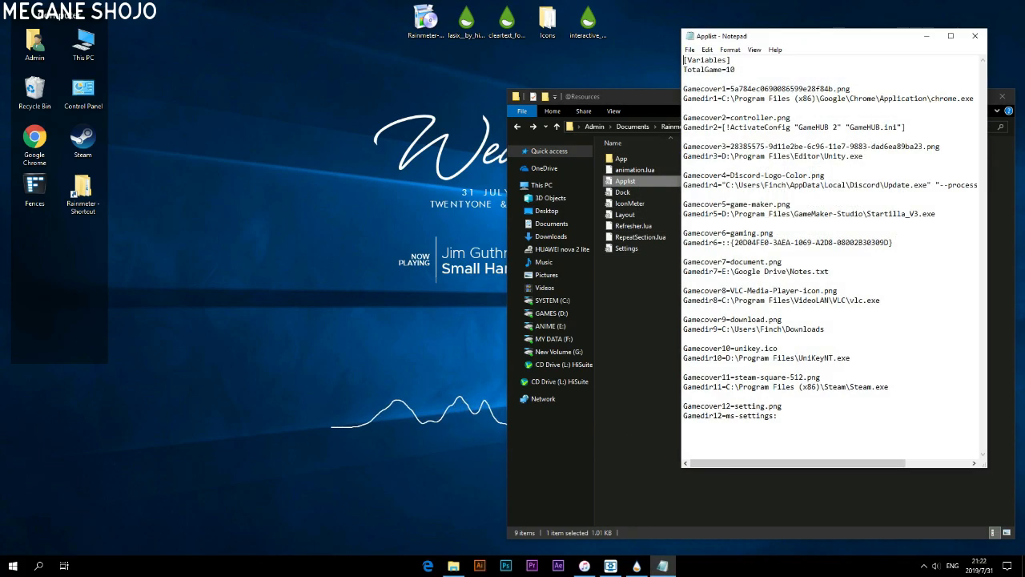
pyautogui.moveTo(758, 40); pyautogui.dragTo(249, 74)
pyautogui.doubleClick(621, 159)
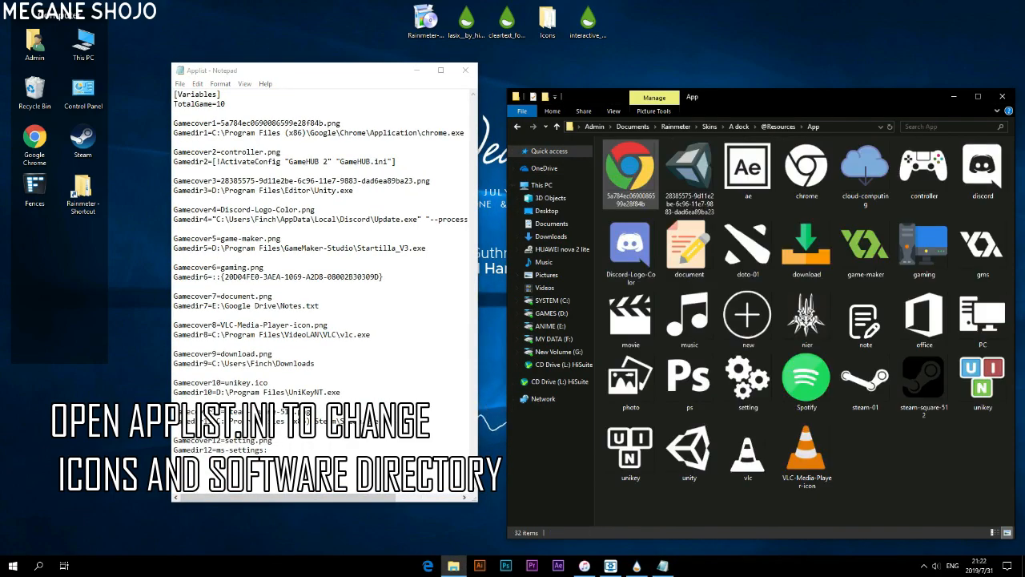
pyautogui.moveTo(665, 97); pyautogui.dragTo(654, 40)
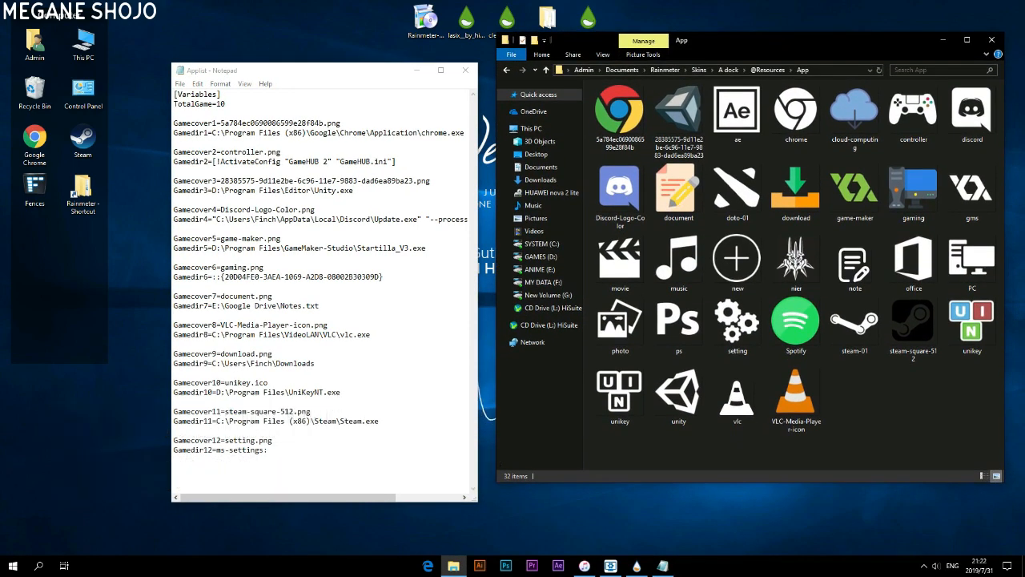
# Set Gamecover1 in Applist to chrome.png, copying the name from the white Chrome icon file
pyautogui.click(797, 112)
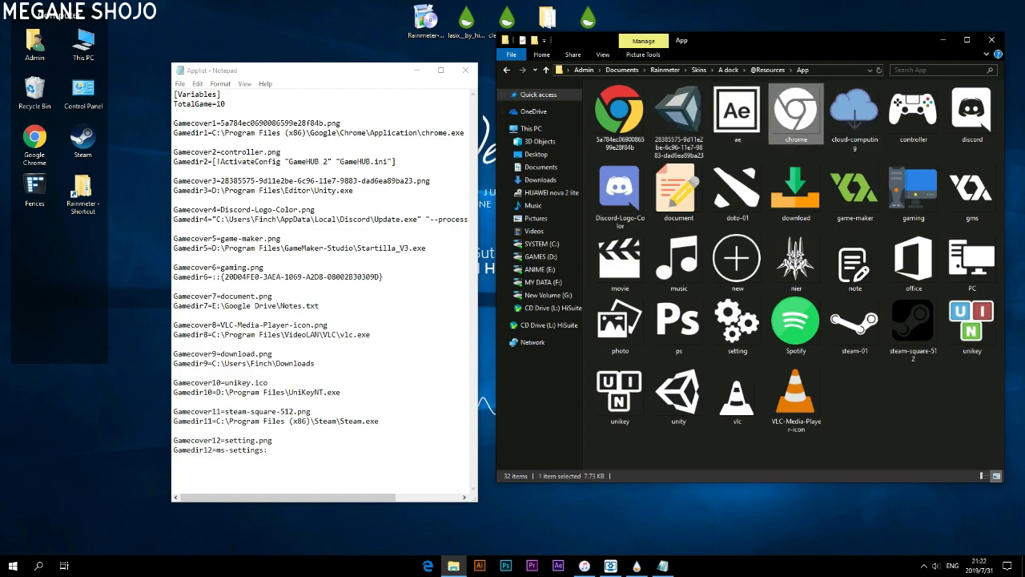
pyautogui.press('F2')
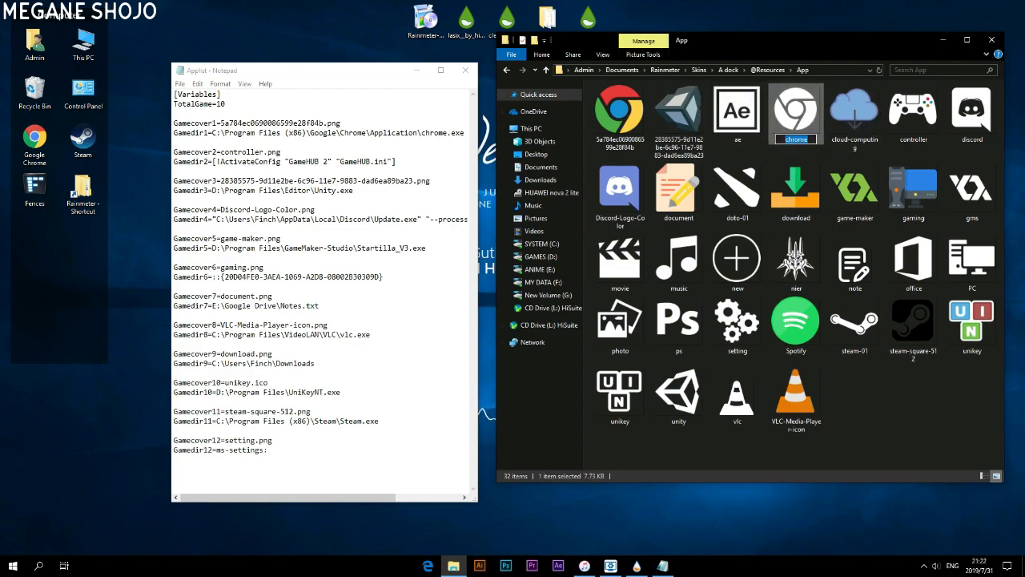
pyautogui.rightClick(796, 139)
pyautogui.click(811, 176)
pyautogui.hotkey('alt', 'Tab')
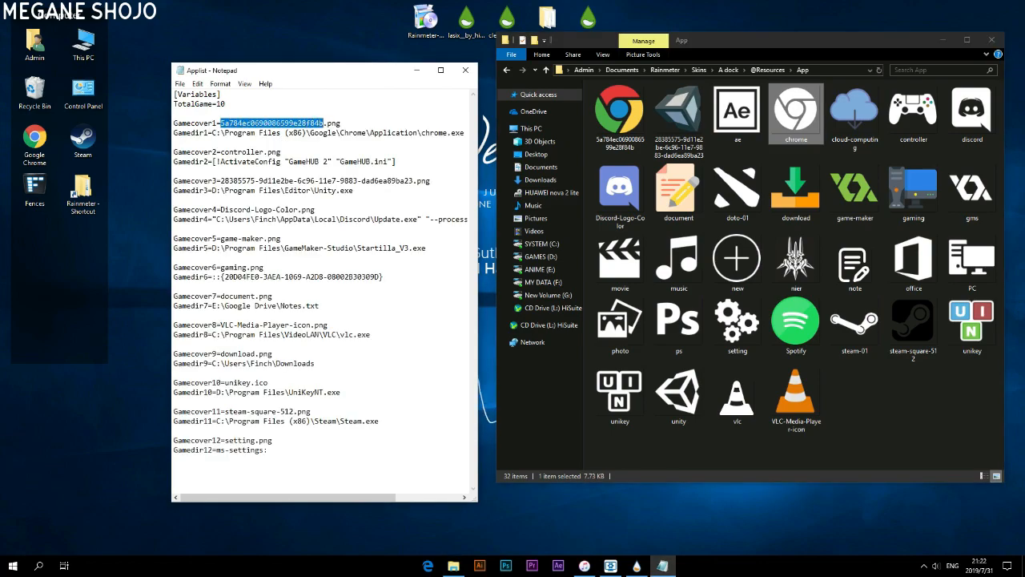
pyautogui.rightClick(327, 122)
pyautogui.click(352, 165)
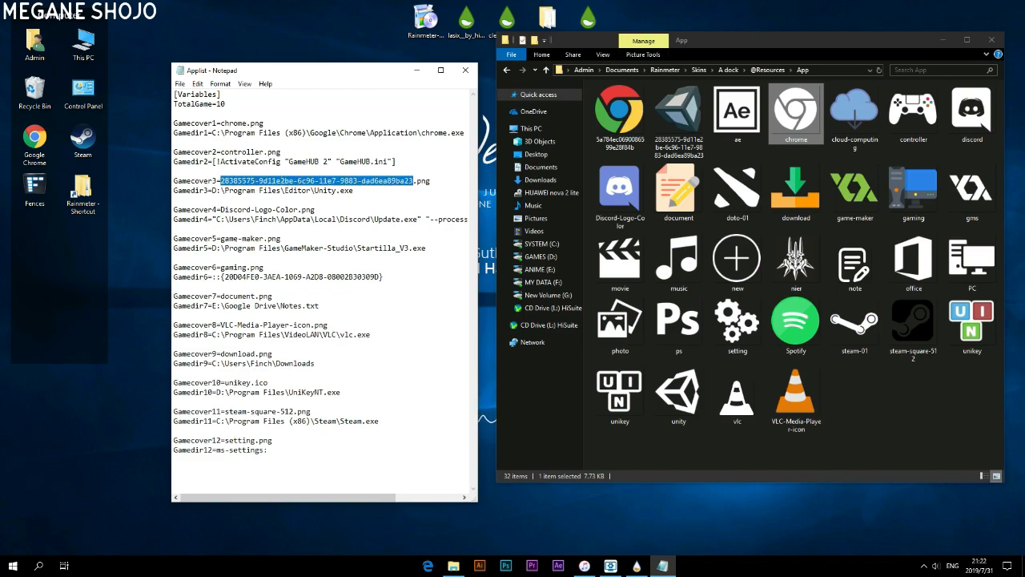
# Set Gamecover3 in Applist to steam-01.png, using the name of the steam-01 icon file
pyautogui.press('Delete')
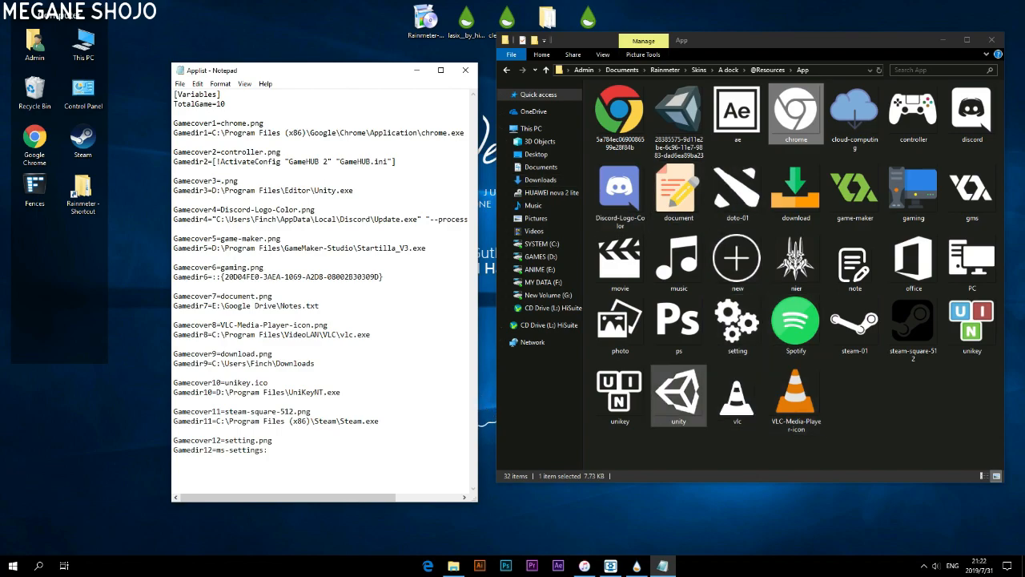
pyautogui.click(679, 397)
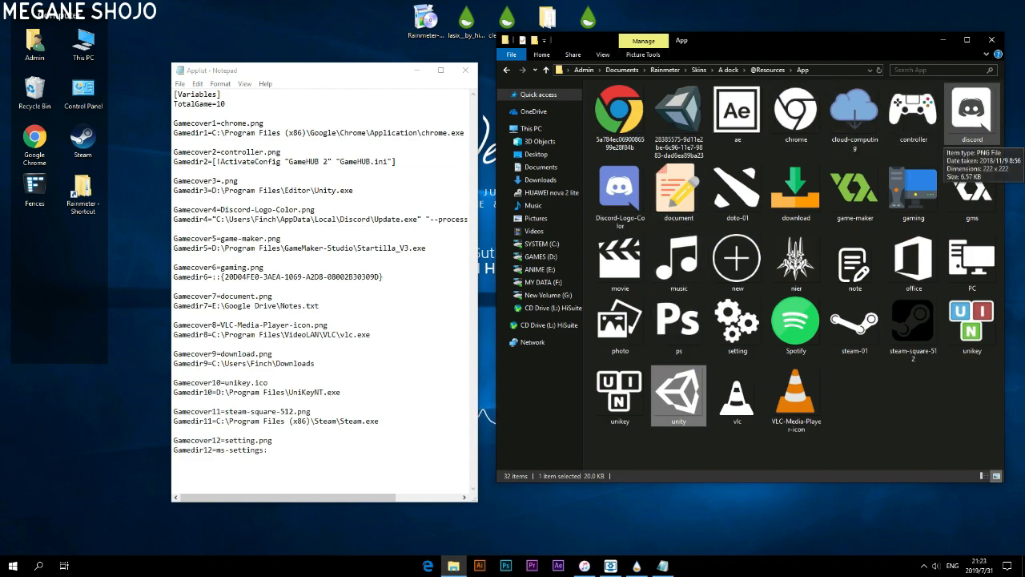
pyautogui.doubleClick(855, 324)
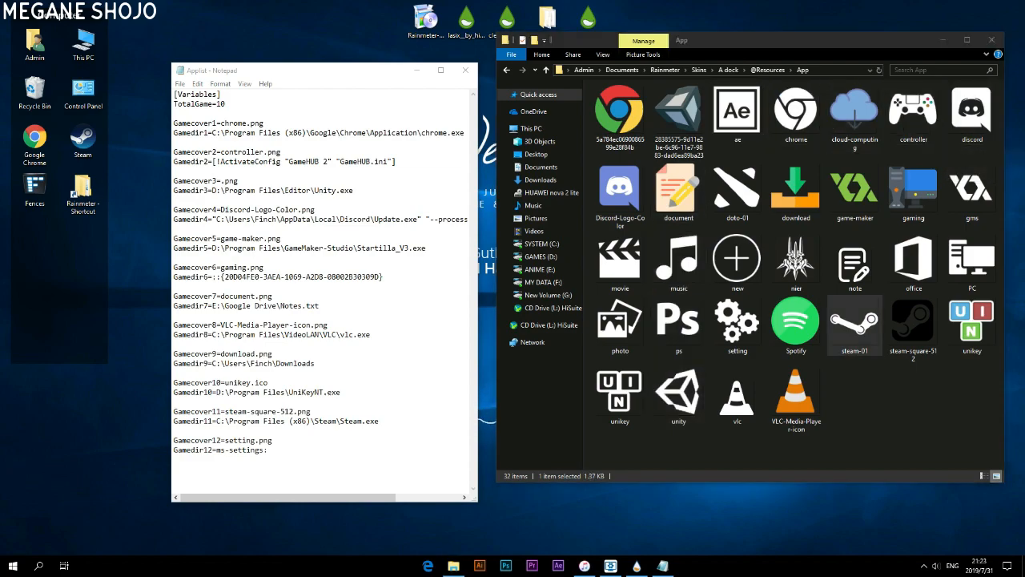
pyautogui.rightClick(851, 327)
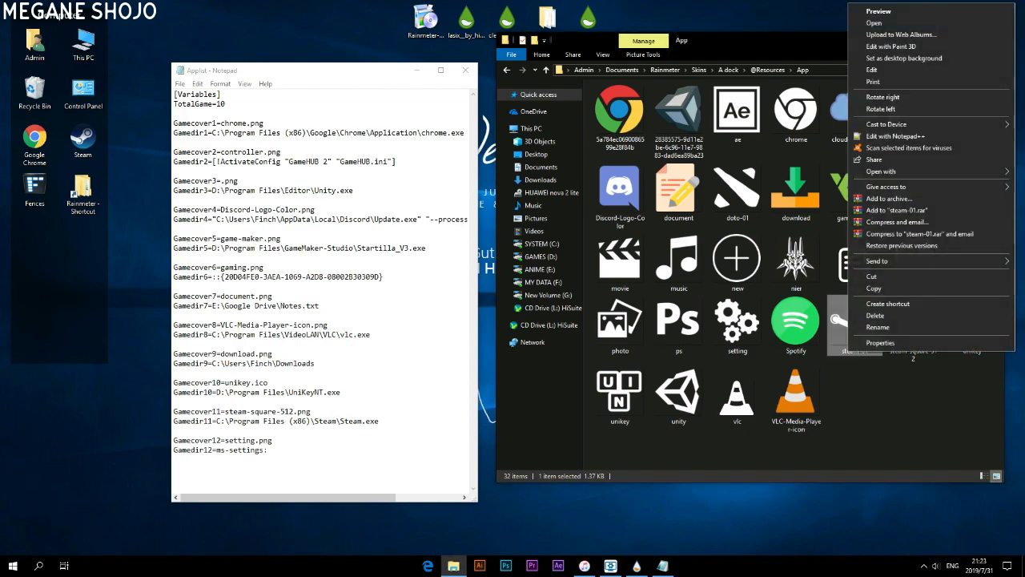
pyautogui.click(849, 383)
pyautogui.click(855, 327)
pyautogui.click(855, 350)
pyautogui.rightClick(854, 350)
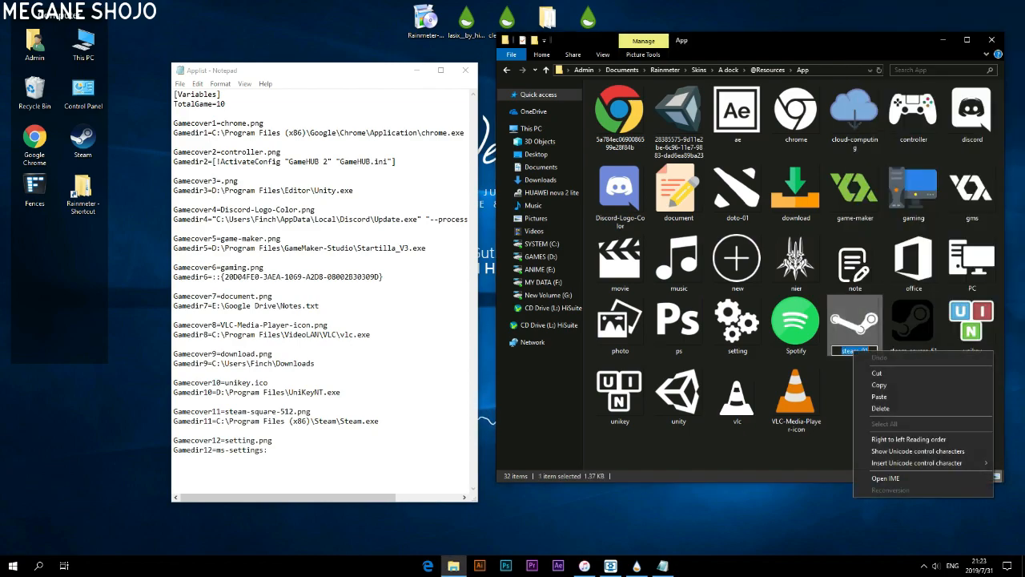
pyautogui.click(880, 385)
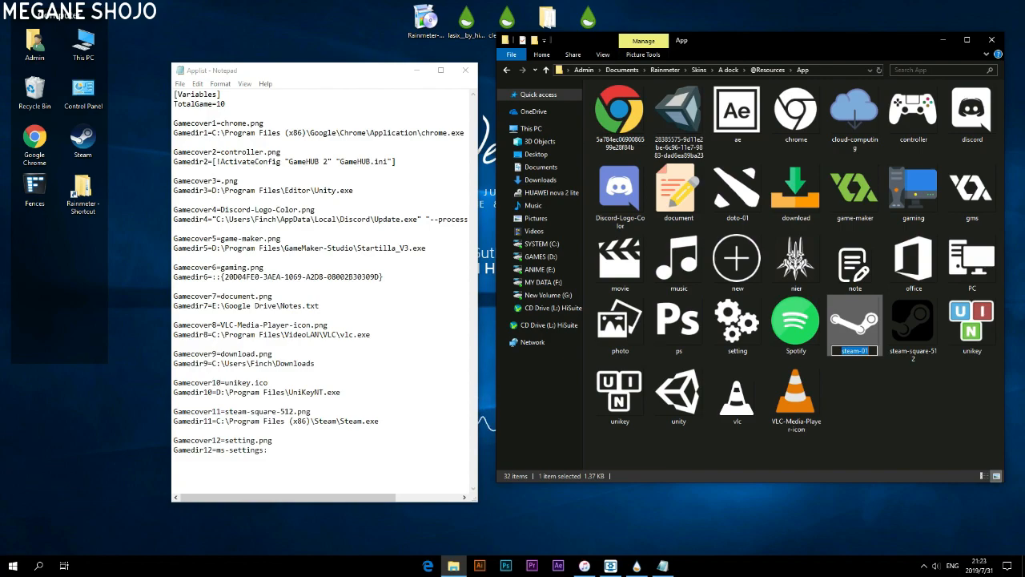
pyautogui.click(221, 181)
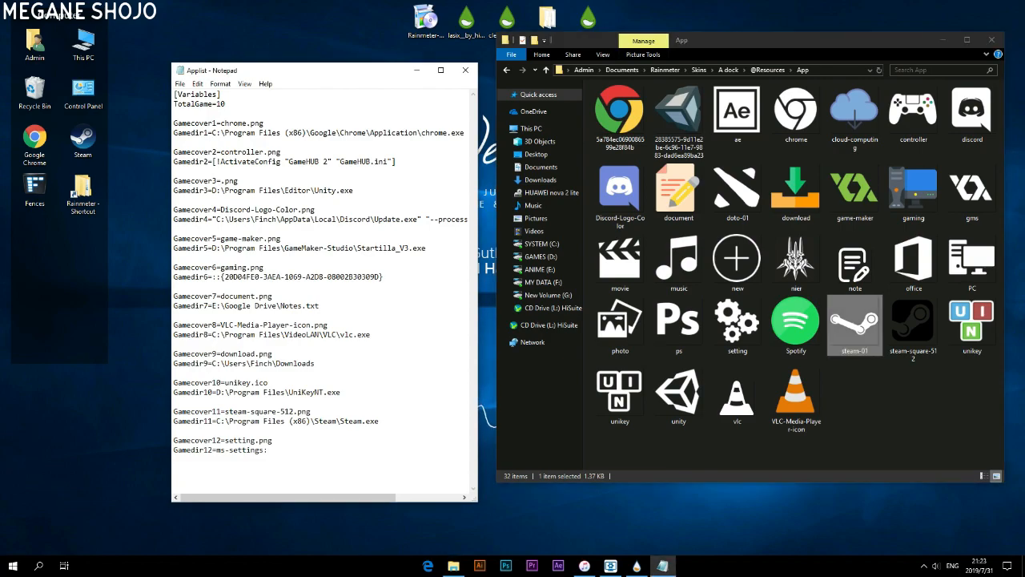
pyautogui.rightClick(221, 181)
pyautogui.click(240, 225)
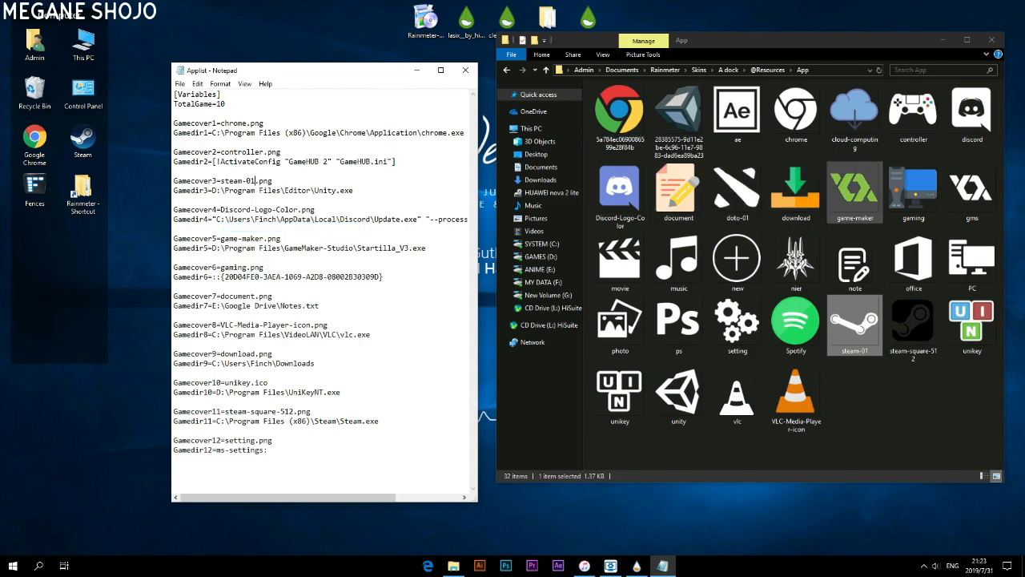
# Set Gamecover4 in Applist to discord.png, using the name of the white Discord icon file
pyautogui.click(972, 112)
pyautogui.click(971, 139)
pyautogui.rightClick(972, 139)
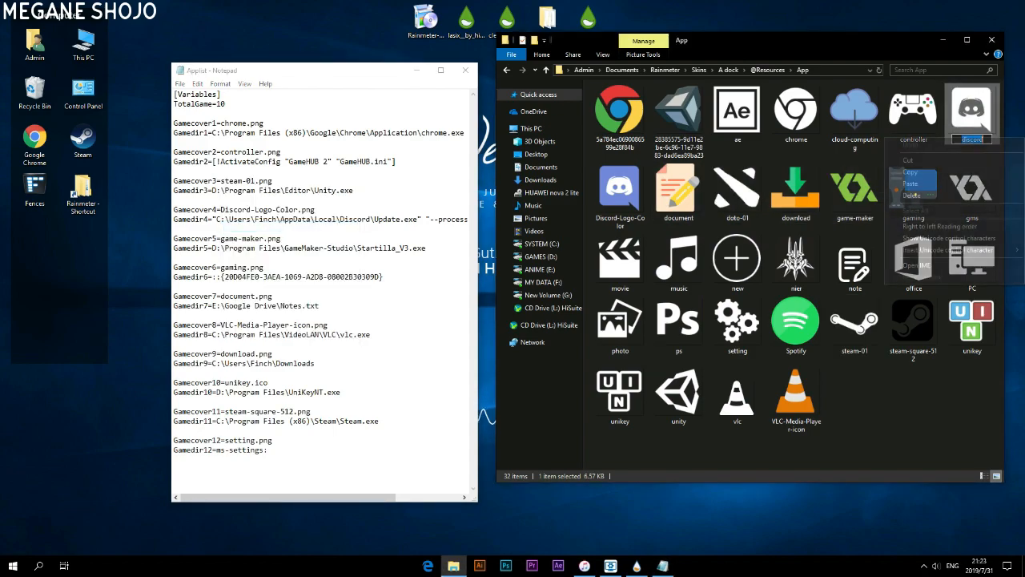
pyautogui.click(946, 173)
pyautogui.moveTo(221, 209); pyautogui.dragTo(281, 209)
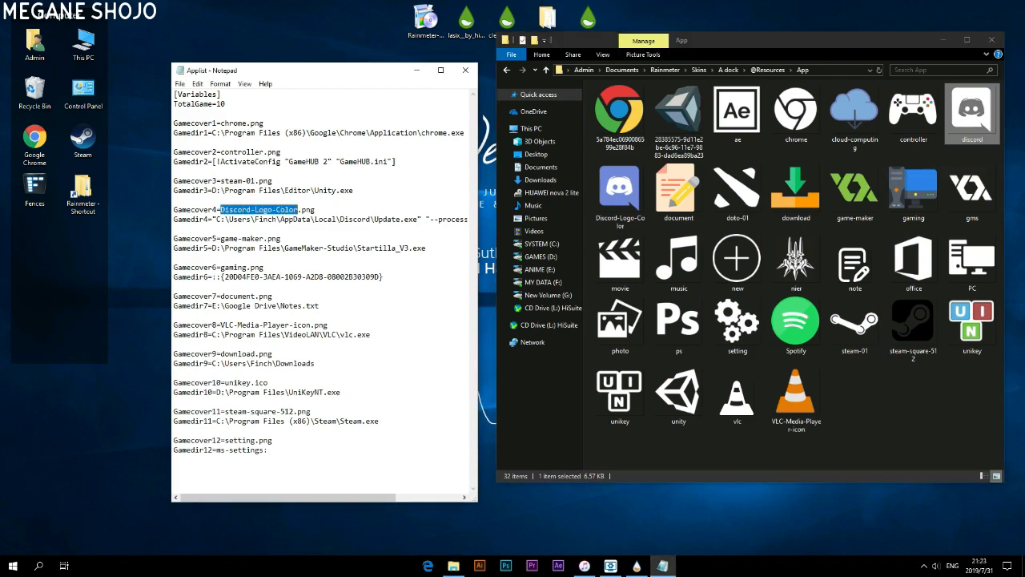
pyautogui.rightClick(298, 210)
pyautogui.click(305, 253)
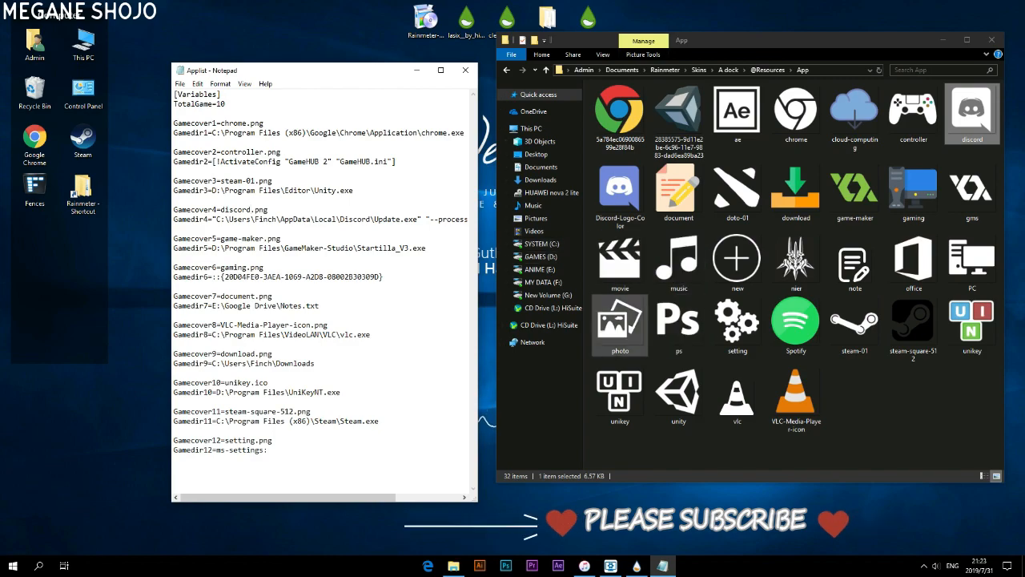
# Set Gamecover5 in Applist to ps.png, using the name of the Photoshop icon file
pyautogui.click(620, 326)
pyautogui.click(678, 325)
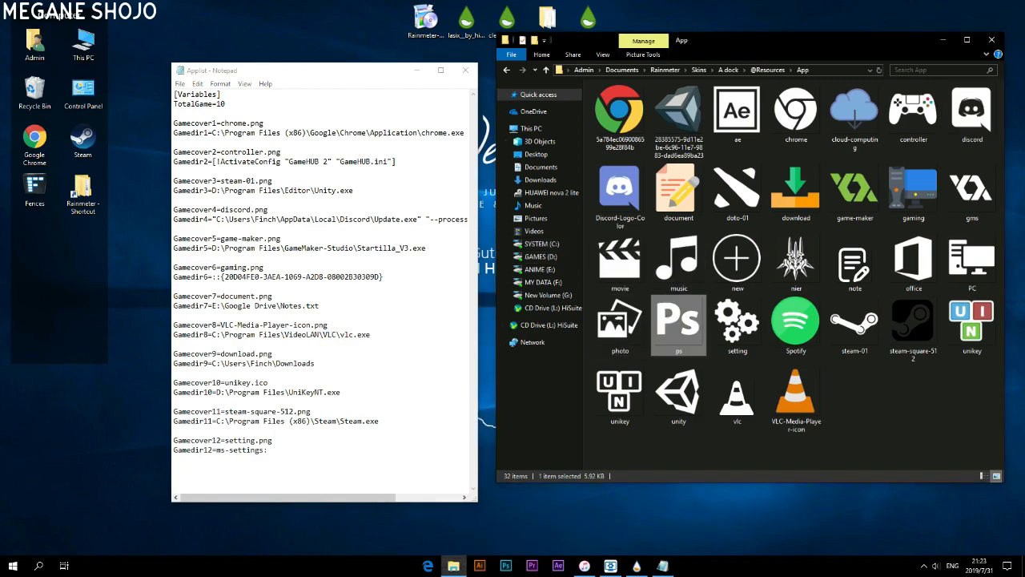
pyautogui.press('F2')
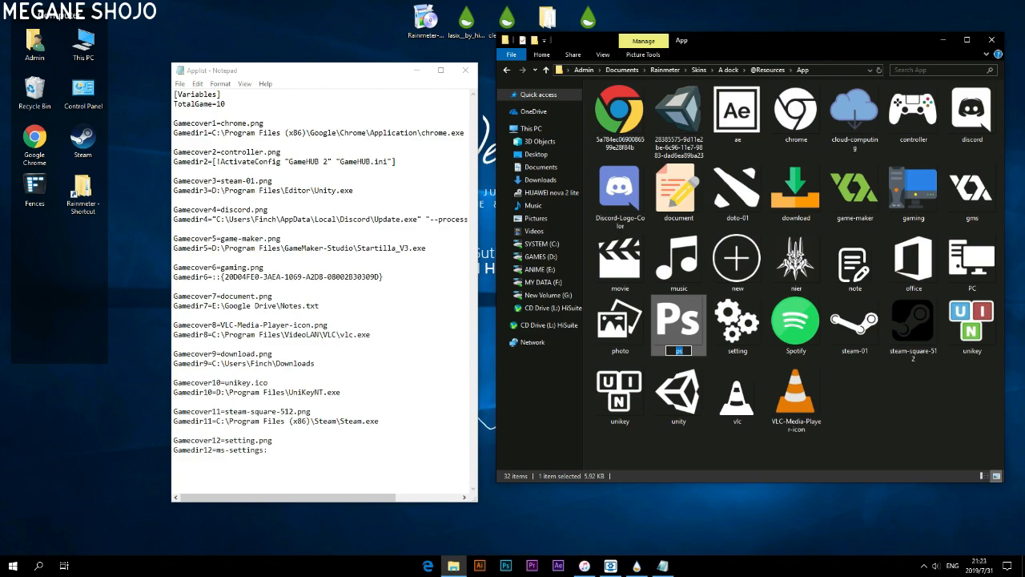
pyautogui.moveTo(220, 239); pyautogui.dragTo(260, 238)
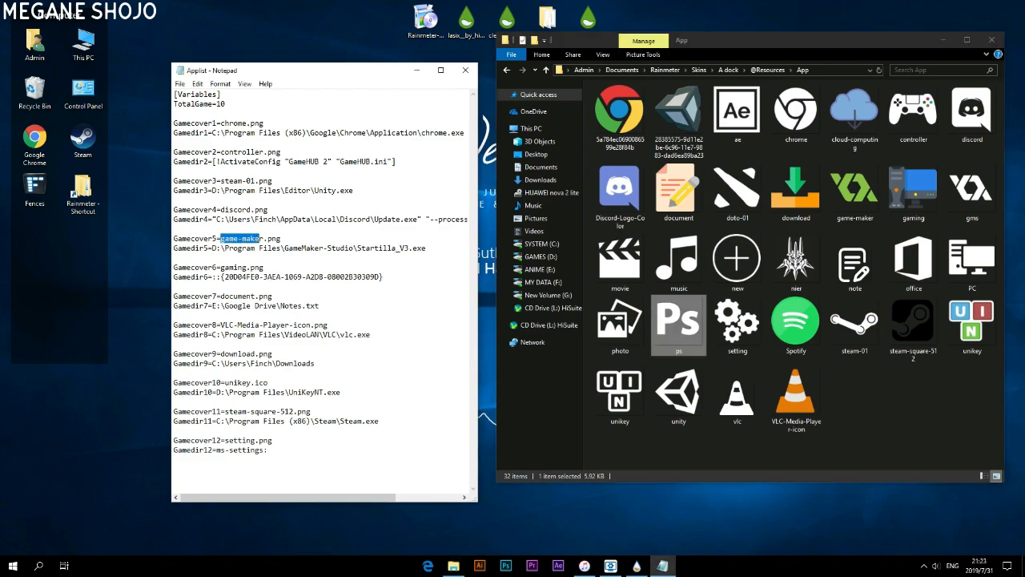
pyautogui.hotkey('ctrl', 'v')
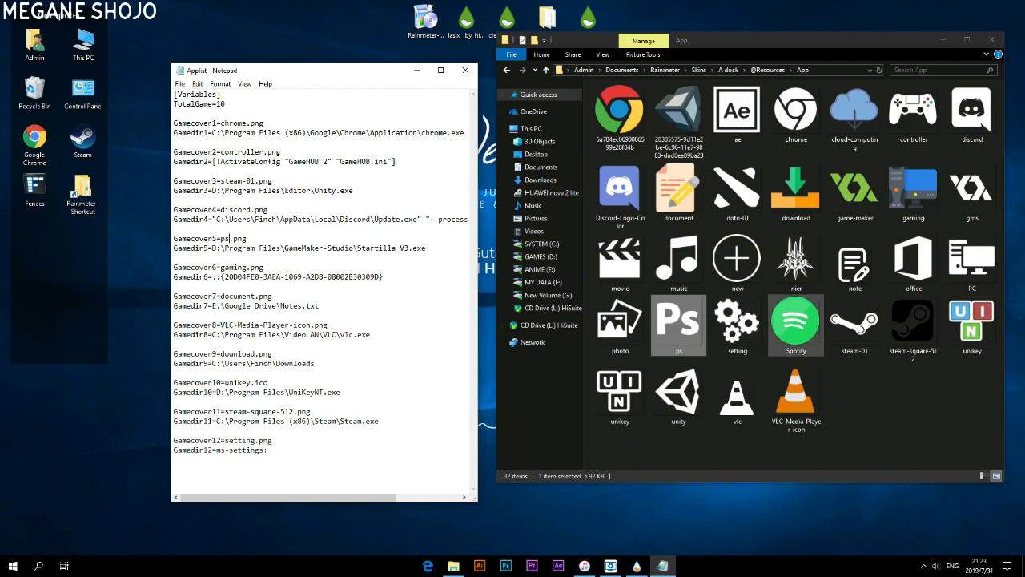
# Set Gamecover7 in Applist to note.png, using the name of the note icon file
pyautogui.click(855, 263)
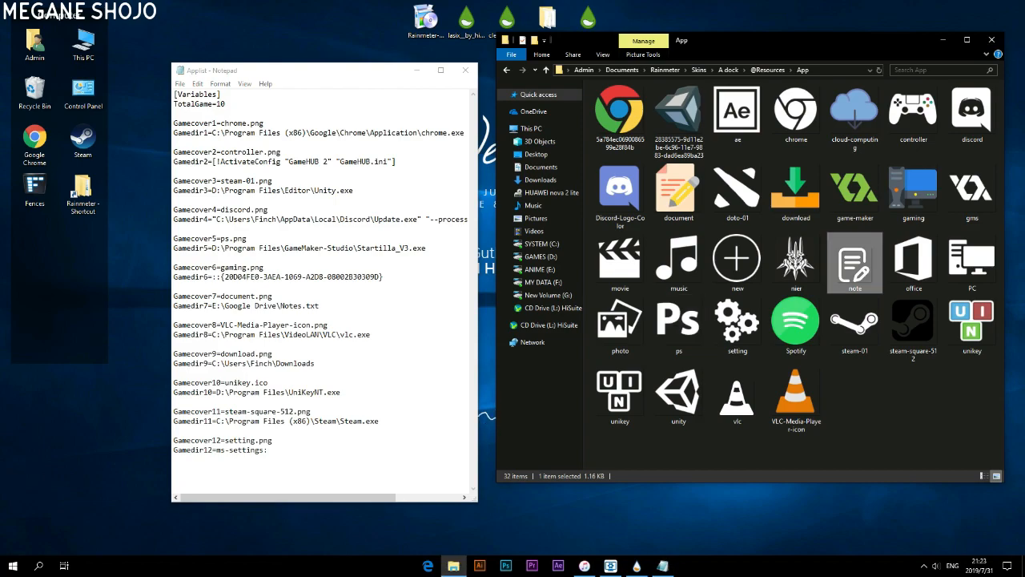
pyautogui.press('F2')
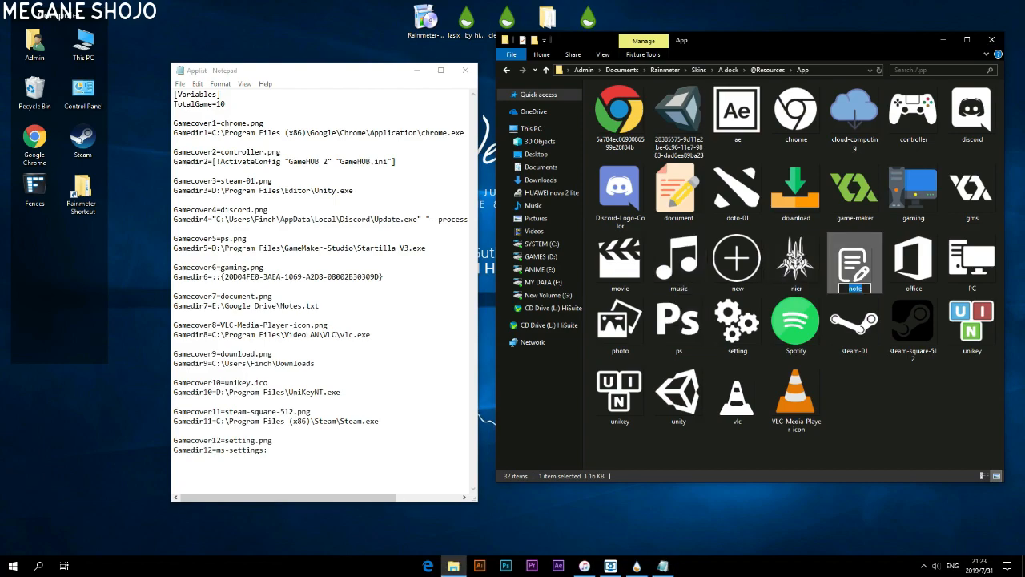
pyautogui.moveTo(220, 296); pyautogui.dragTo(256, 297)
pyautogui.hotkey('ctrl', 'v')
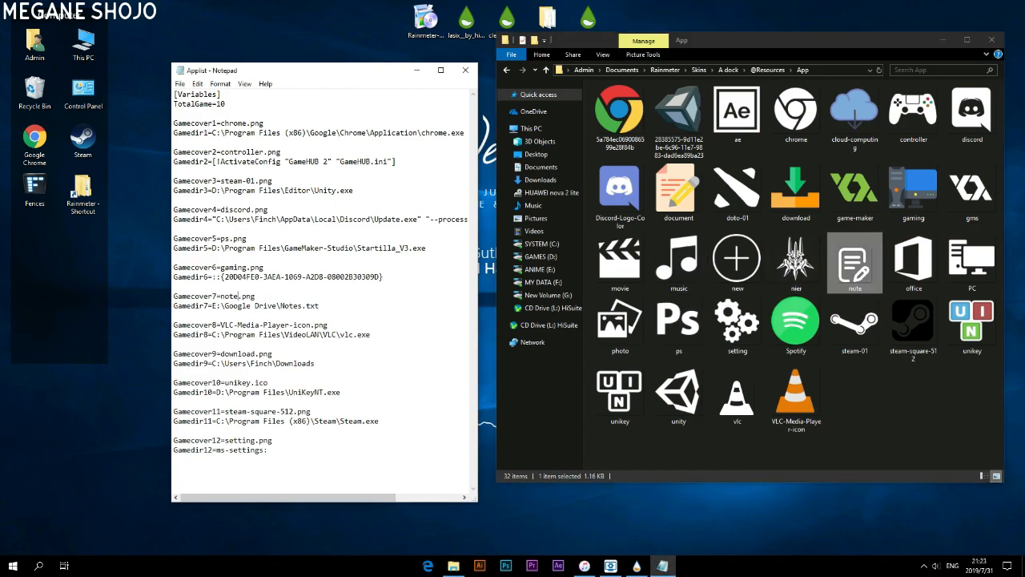
# Set Gamecover9 in Applist to music.png, using the name of the music icon file
pyautogui.click(620, 262)
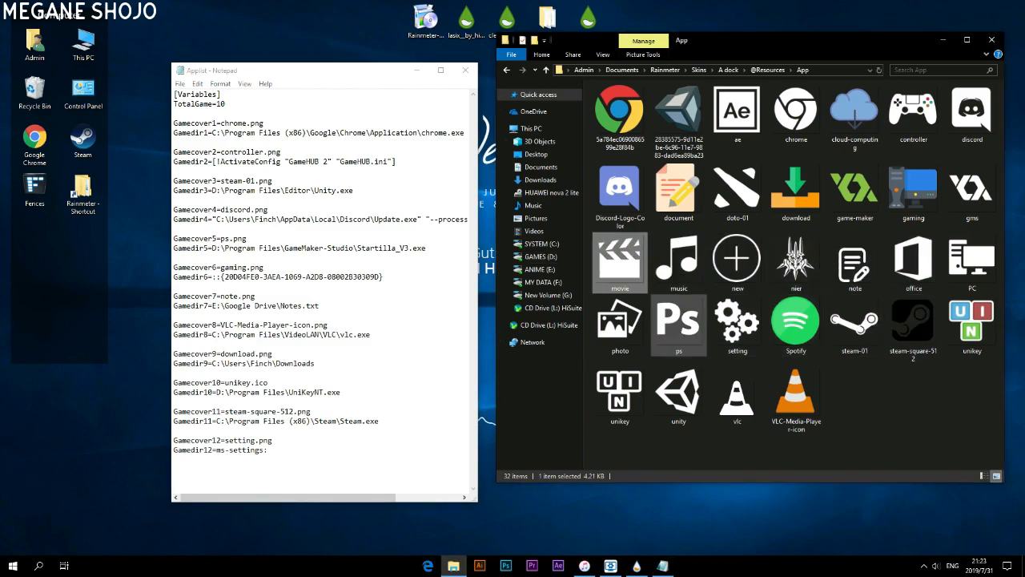
pyautogui.click(679, 262)
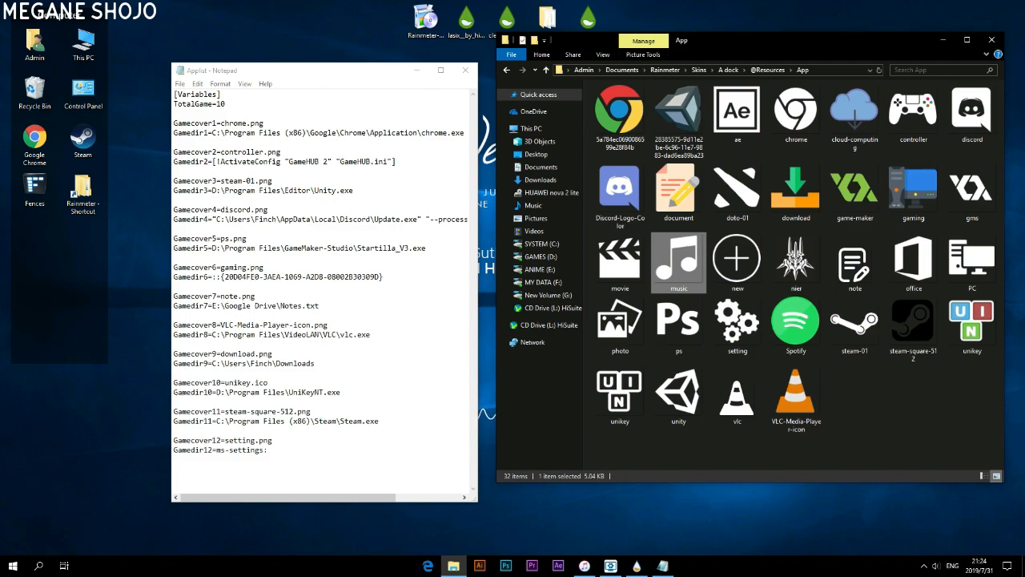
pyautogui.press('F2')
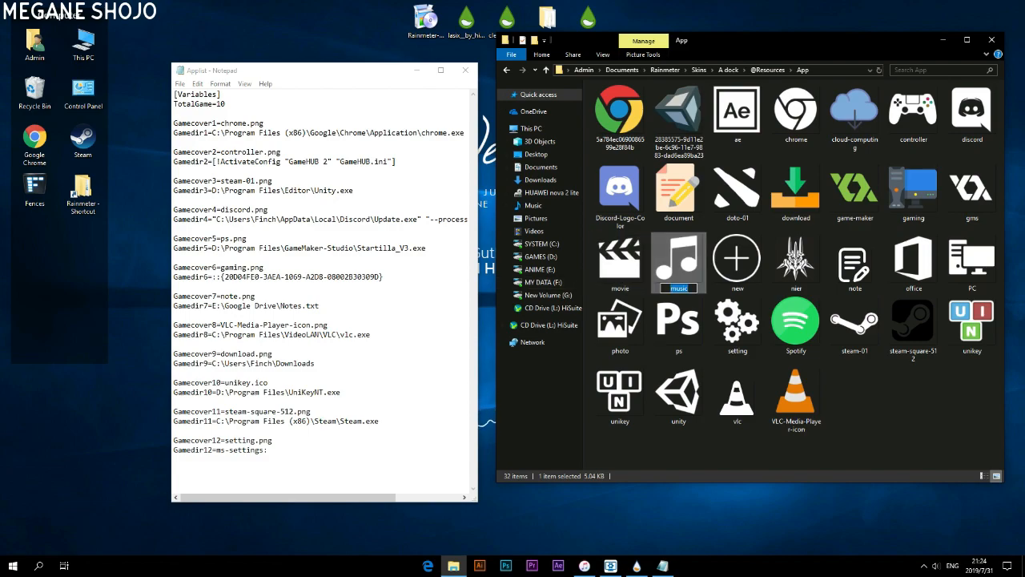
pyautogui.moveTo(220, 353); pyautogui.dragTo(243, 353)
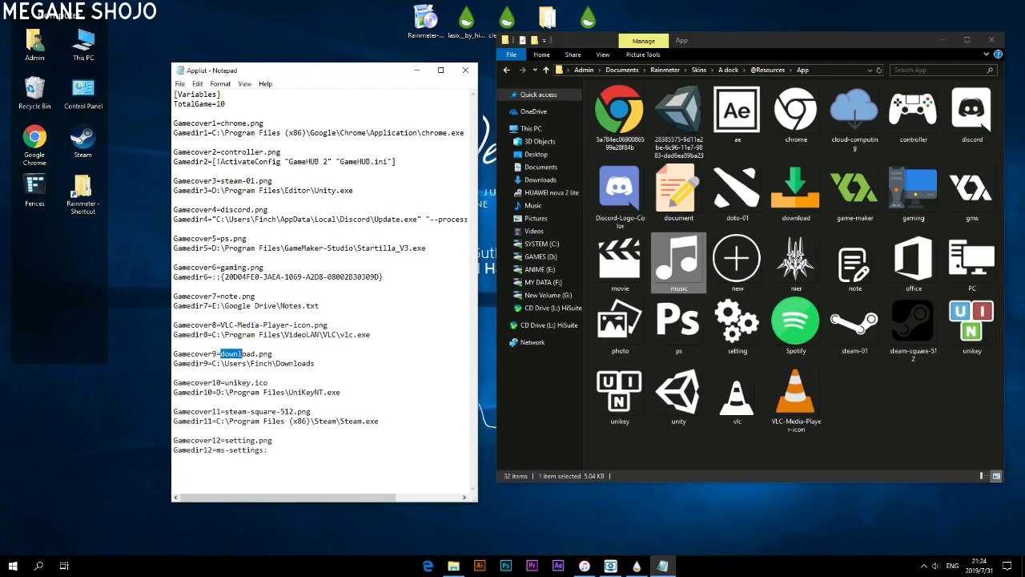
pyautogui.hotkey('ctrl', 'v')
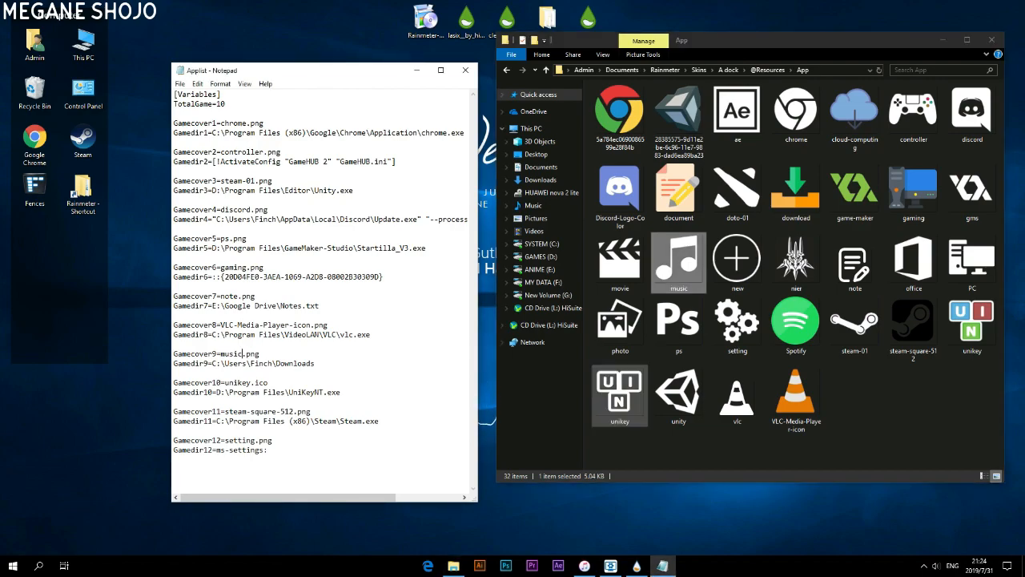
# Set Gamecover8 in Applist to vlc.png, using the name of the white VLC icon file
pyautogui.click(737, 396)
pyautogui.press('F2')
pyautogui.hotkey('ctrl', 'c')
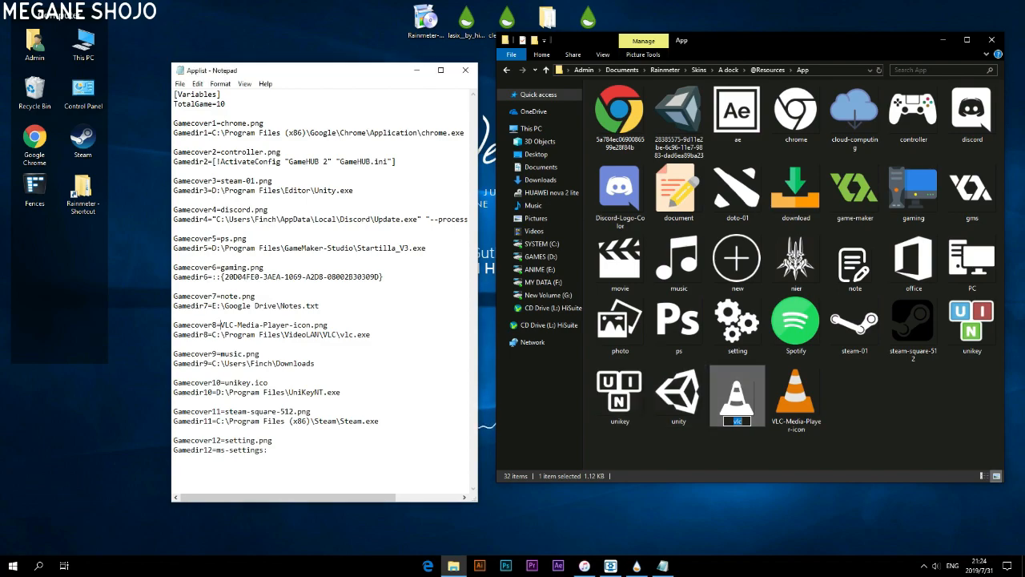
pyautogui.moveTo(221, 325); pyautogui.dragTo(260, 325)
pyautogui.hotkey('ctrl', 'v')
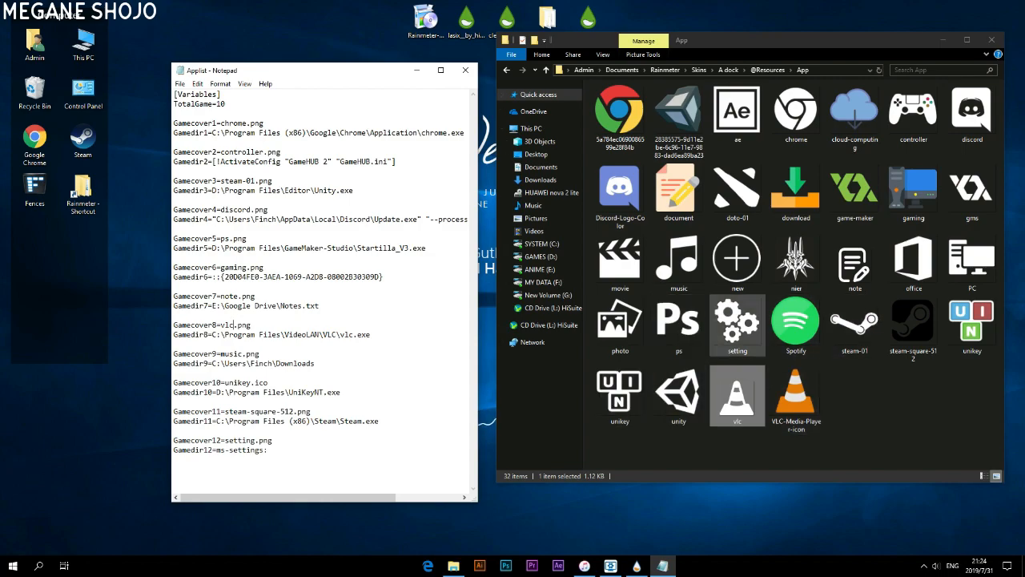
# Set Gamecover10 in Applist to the doto-01 icon's file name, replacing the .ico extension as well
pyautogui.click(738, 193)
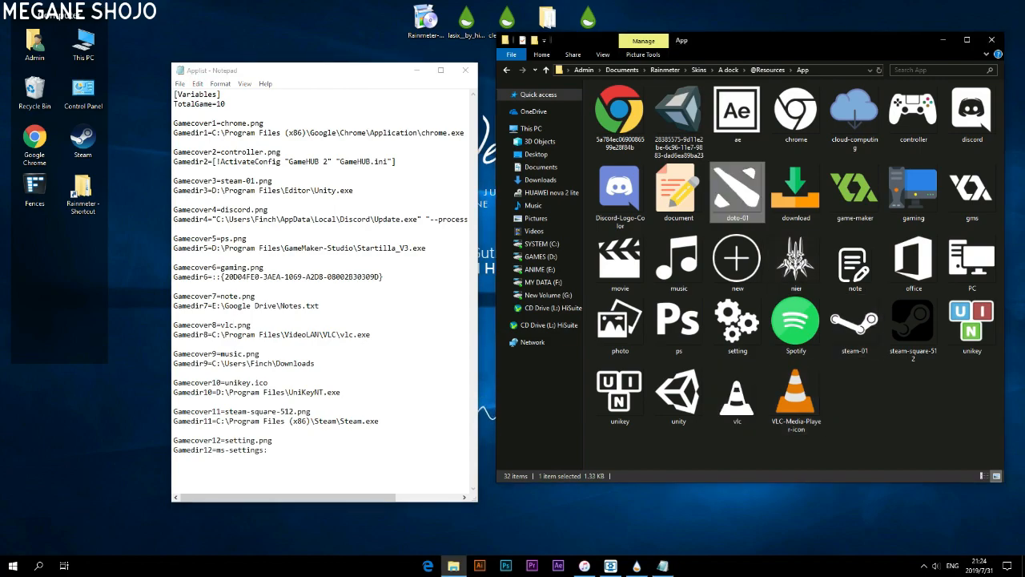
pyautogui.press('F2')
pyautogui.hotkey('ctrl', 'c')
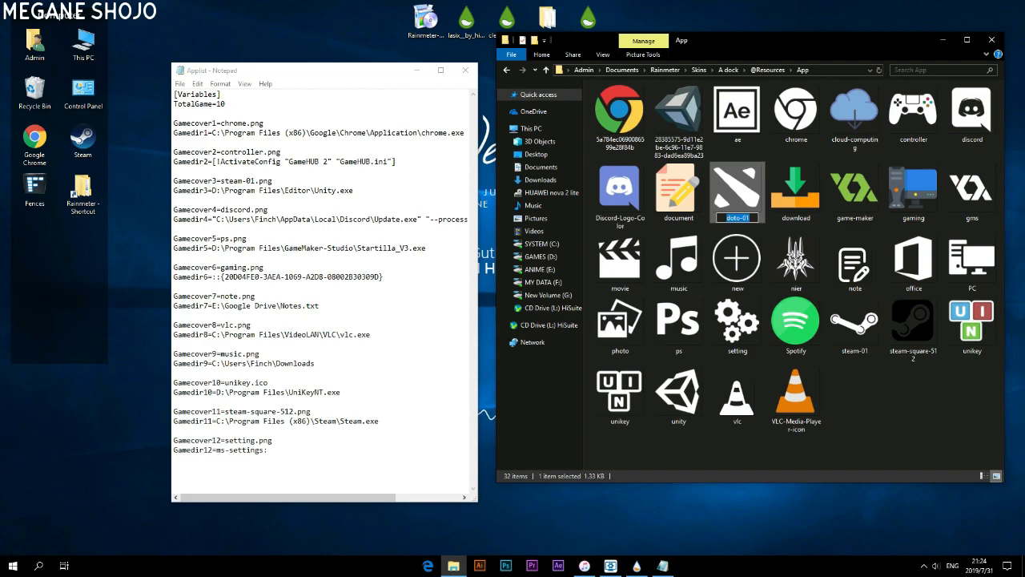
pyautogui.moveTo(225, 382); pyautogui.dragTo(265, 383)
pyautogui.hotkey('ctrl', 'v')
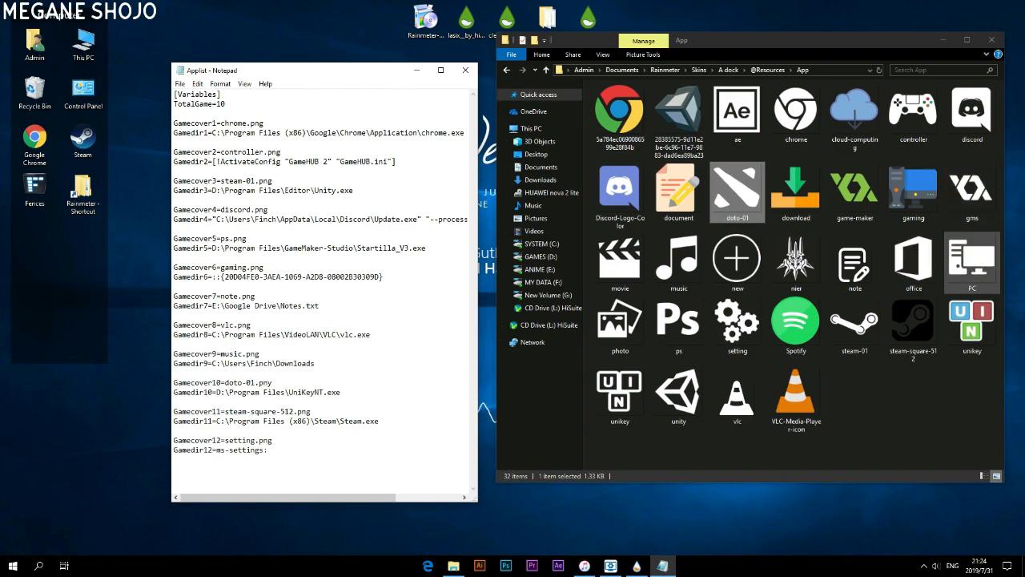
# Set Gamecover6 in Applist to PC.png, using the name of the white PC icon file
pyautogui.click(972, 260)
pyautogui.press('F2')
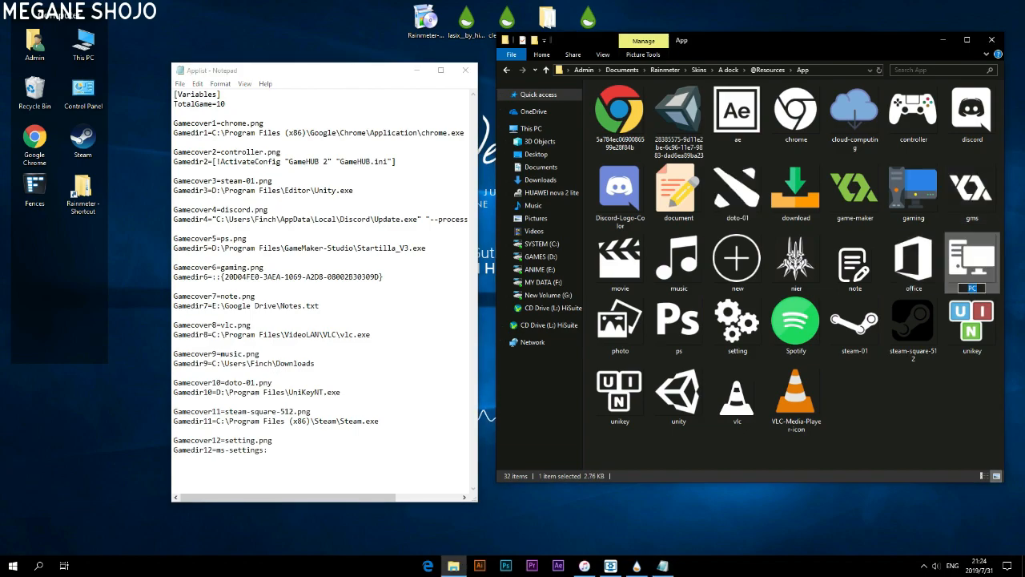
pyautogui.doubleClick(231, 267)
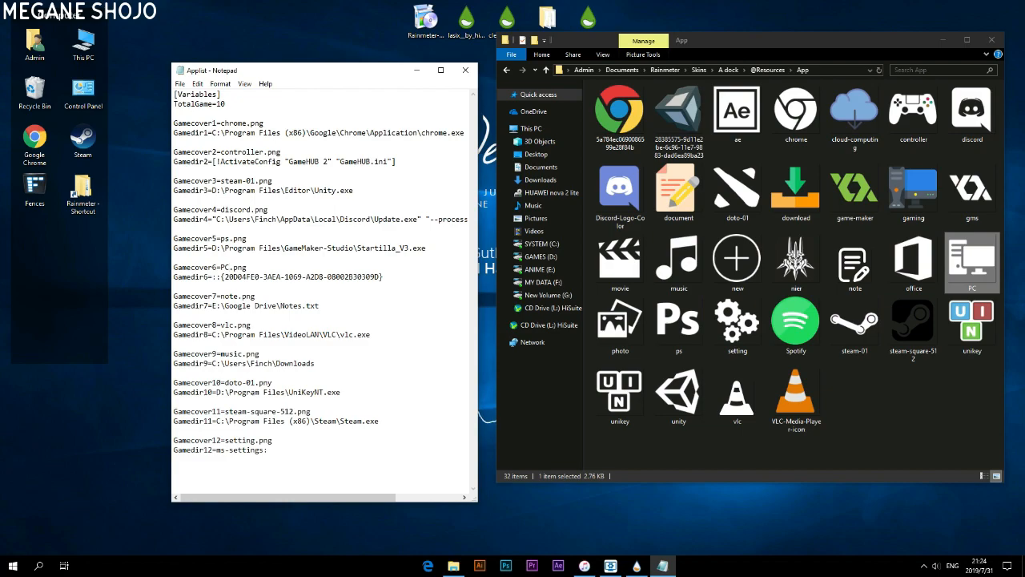
# Save the edited Applist file and close it
pyautogui.click(181, 83)
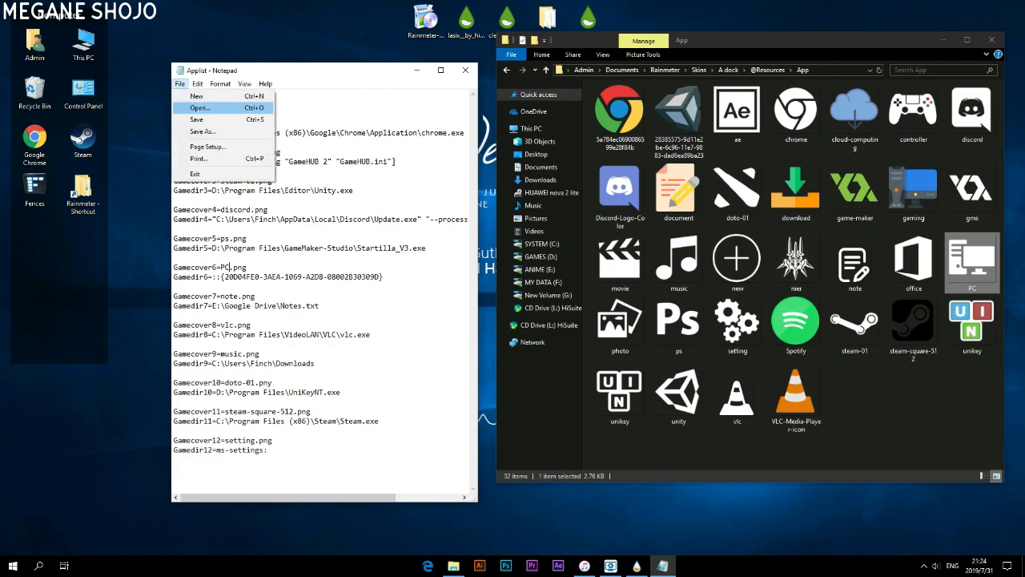
pyautogui.click(197, 119)
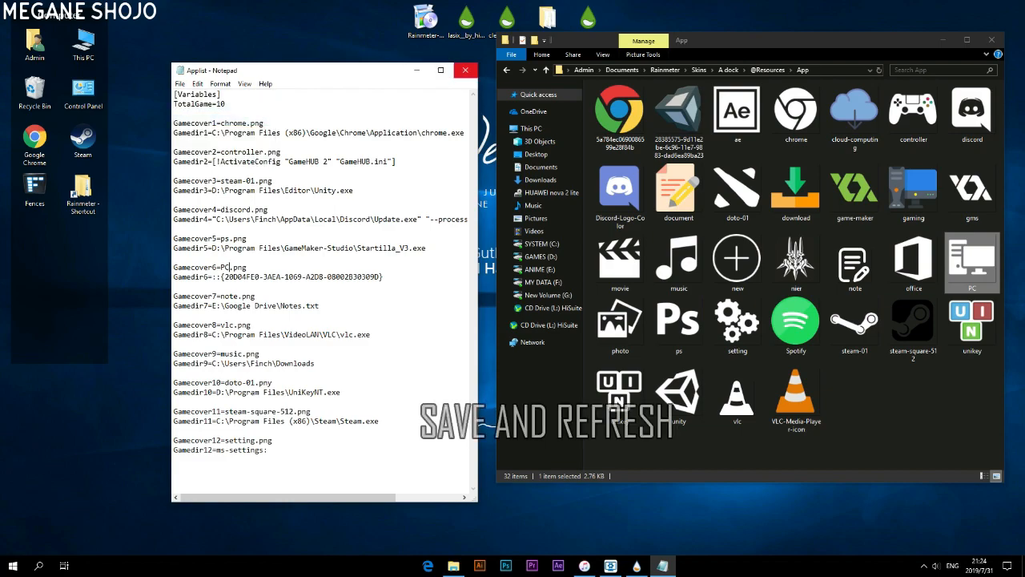
pyautogui.click(467, 71)
# Switch to Manage Rainmeter and refresh the A dock skin's Dock.ini to apply the new icons
pyautogui.moveTo(651, 523)
pyautogui.click(637, 565)
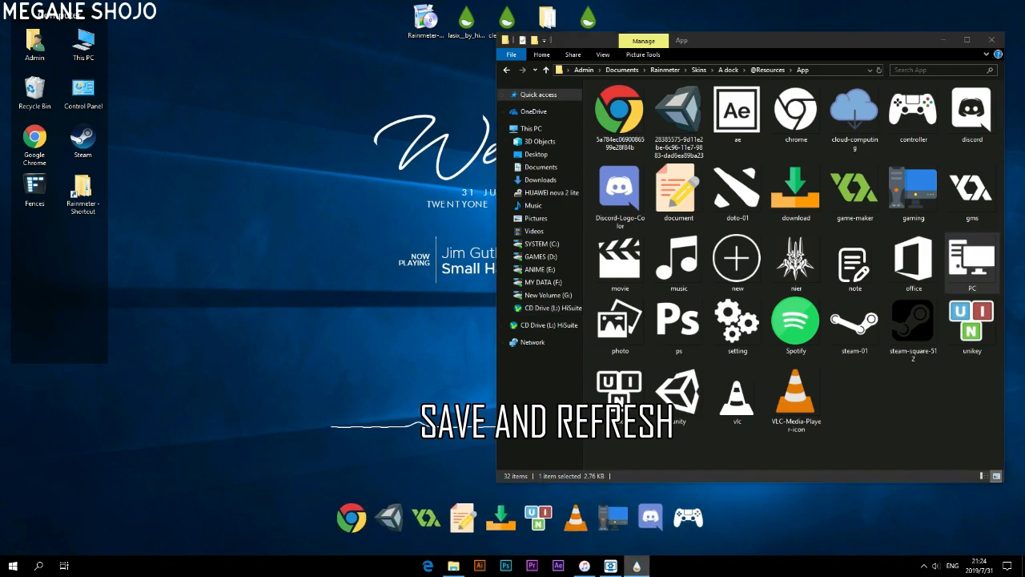
pyautogui.click(637, 566)
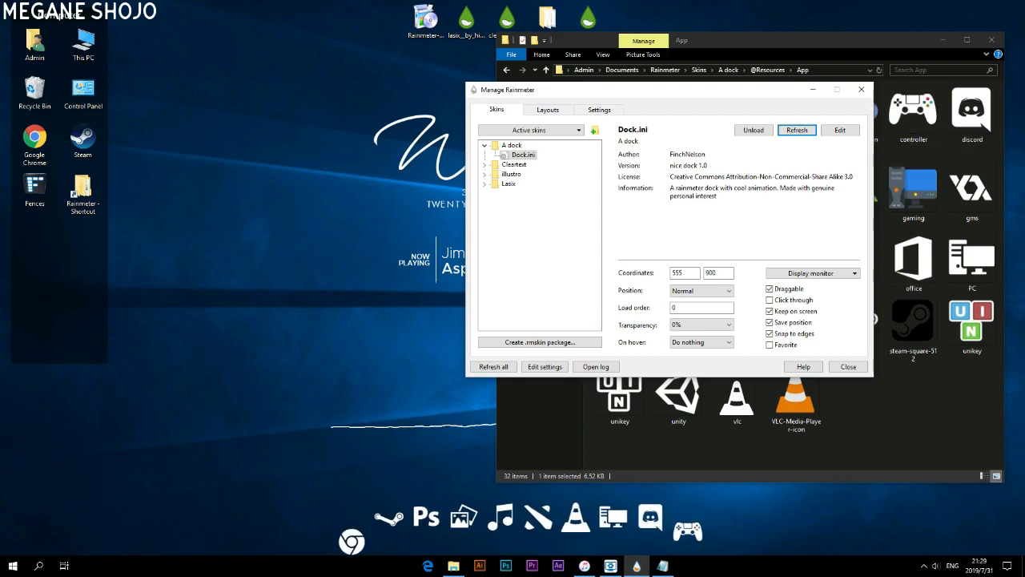
# Close Manage Rainmeter, the App icon folder and the remaining Notepad window to clear the desktop
pyautogui.click(862, 90)
pyautogui.click(992, 40)
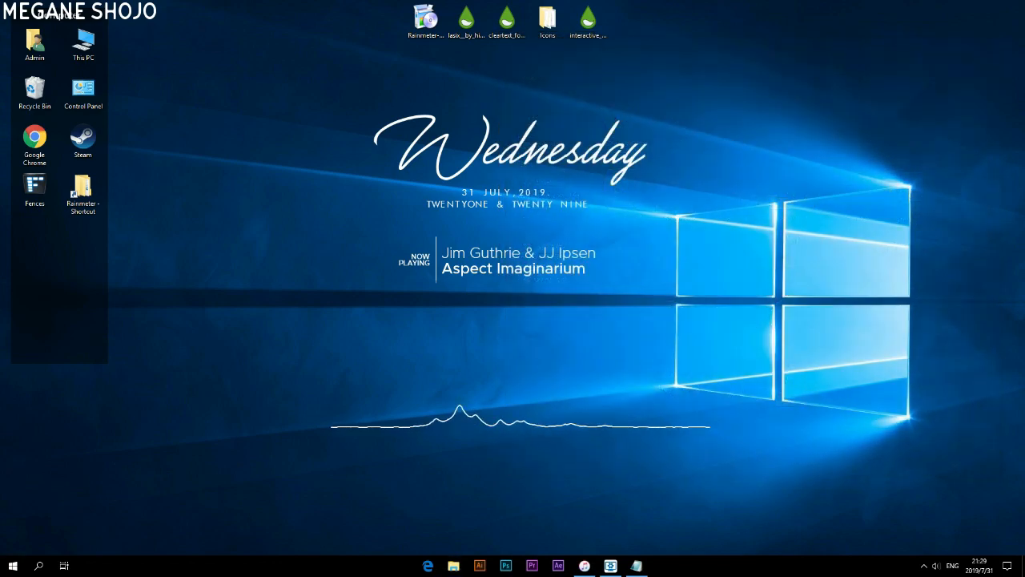
pyautogui.click(637, 566)
pyautogui.click(406, 46)
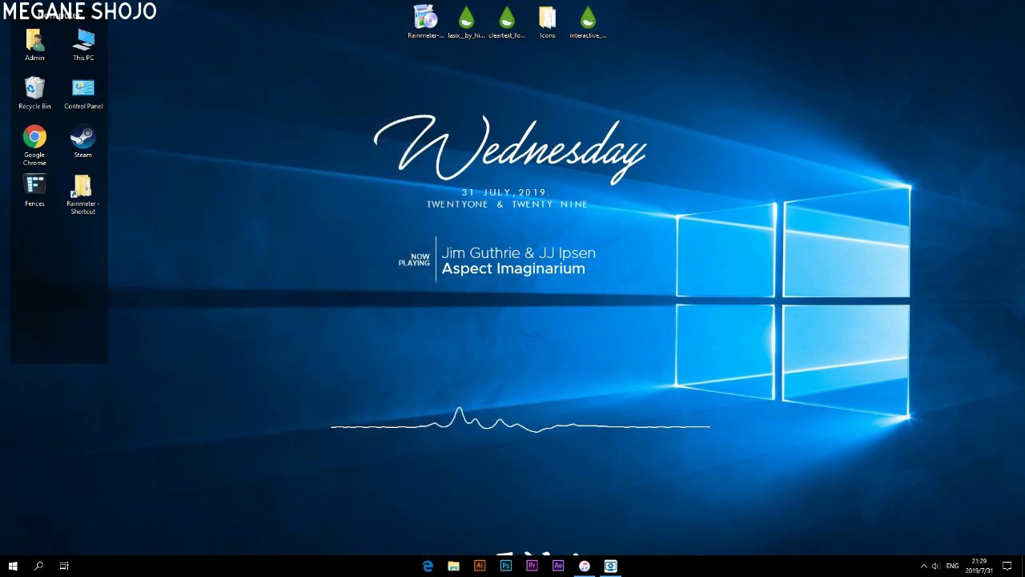
# Switch to the Browse Wallpapers window and apply the Earth-from-space wallpaper to the desktop
pyautogui.click(610, 566)
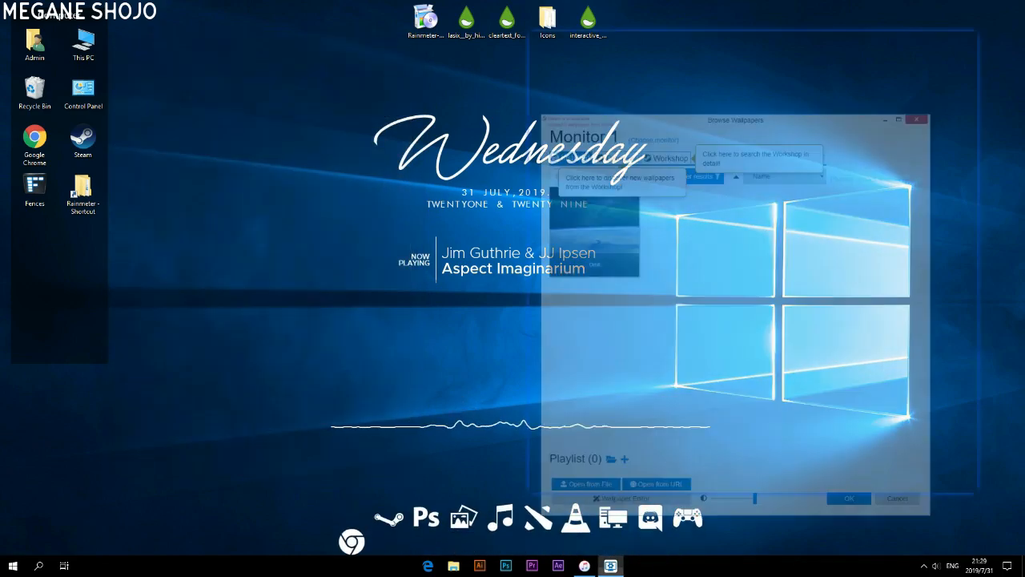
pyautogui.click(591, 172)
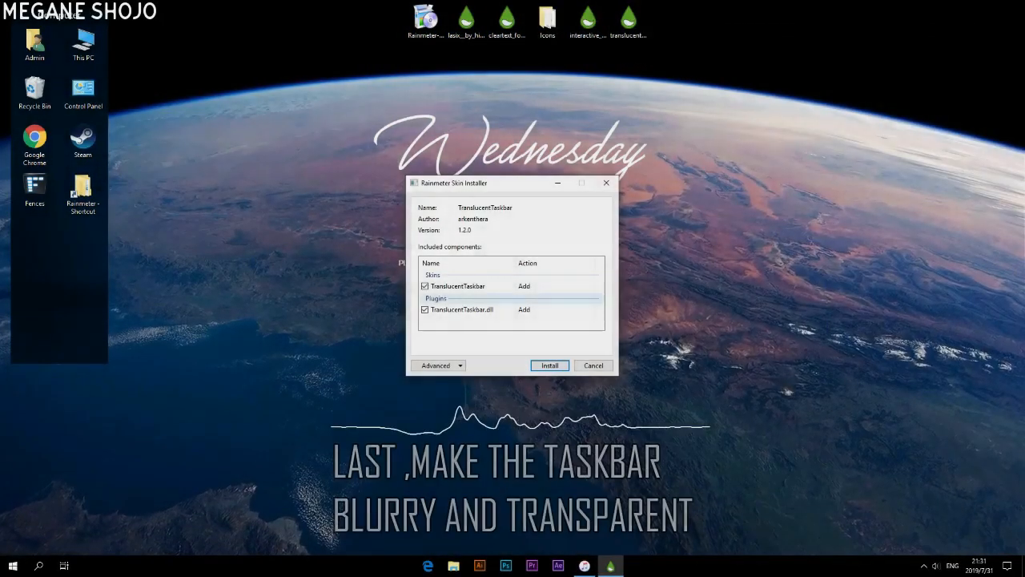
# Install the TranslucentTaskbar skin with its plugin and load its Sample.ini in Rainmeter
pyautogui.click(549, 365)
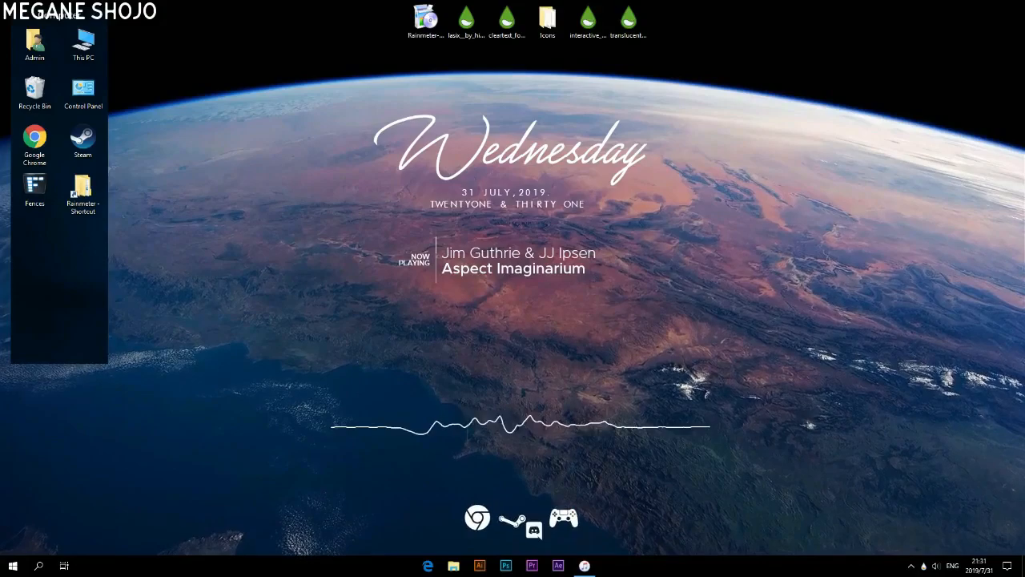
pyautogui.click(924, 566)
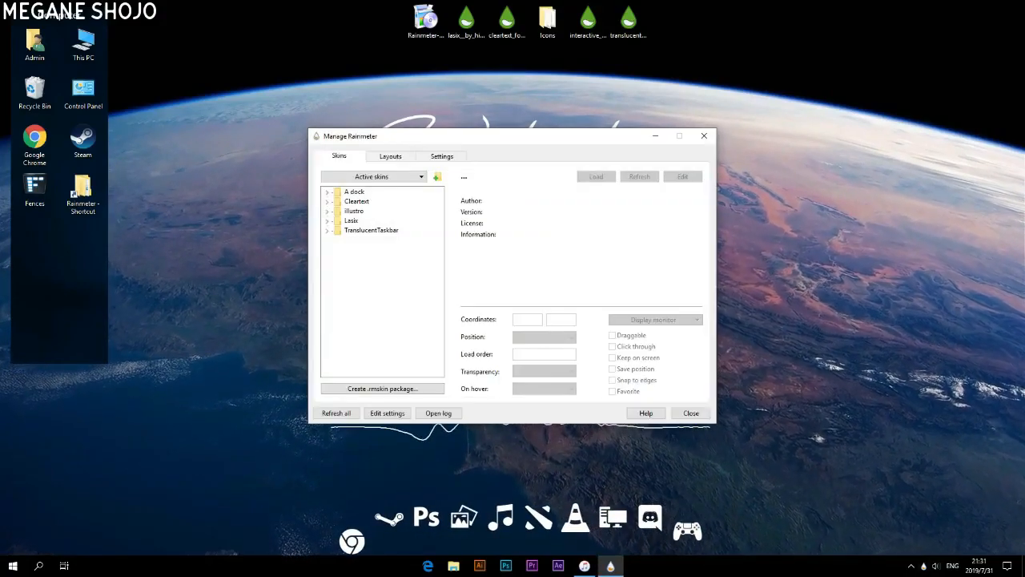
pyautogui.click(326, 231)
pyautogui.click(369, 240)
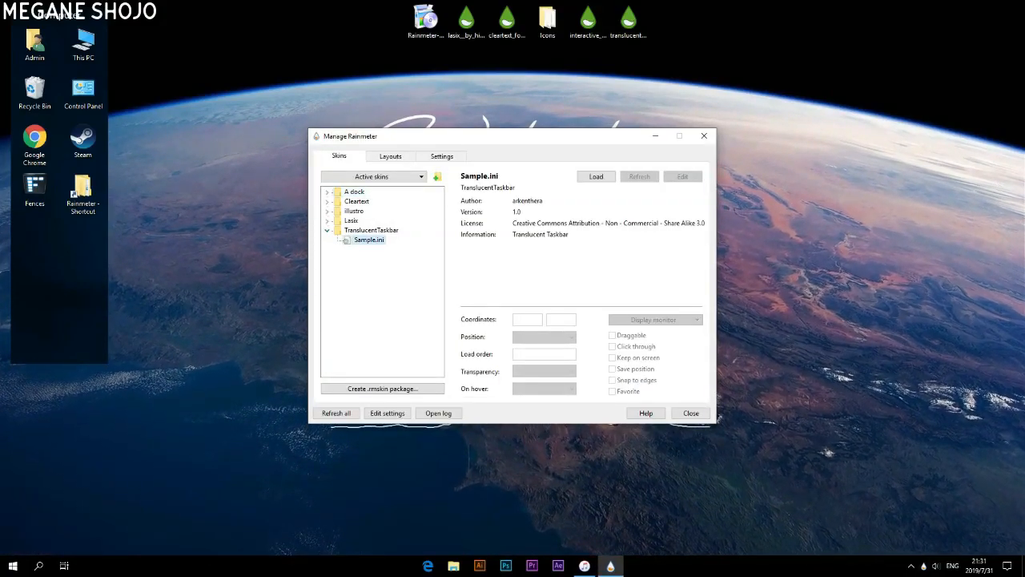
pyautogui.click(596, 176)
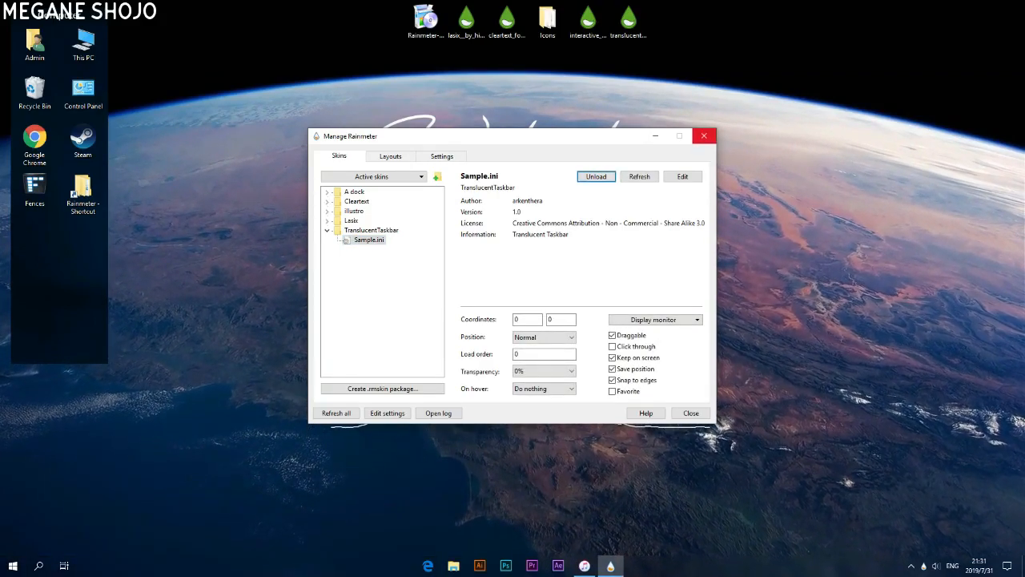
# Close Manage Rainmeter and hide all desktop icons with Fences
pyautogui.click(704, 136)
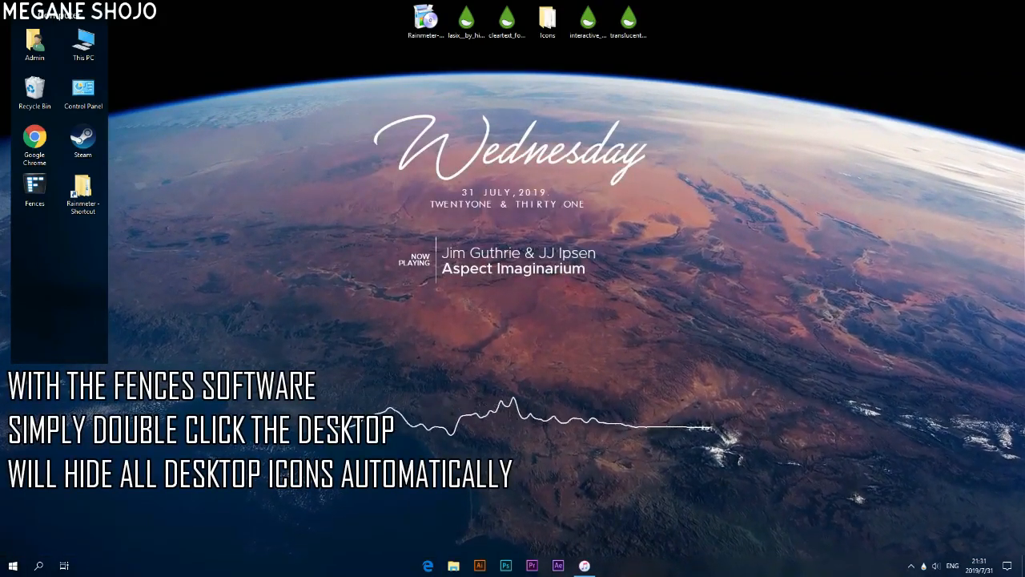
pyautogui.doubleClick(704, 136)
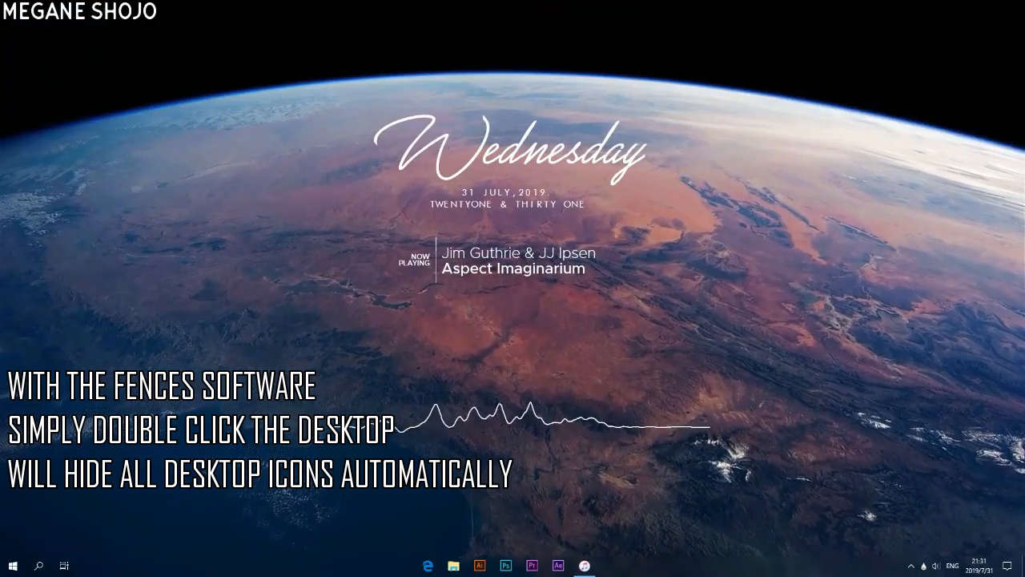